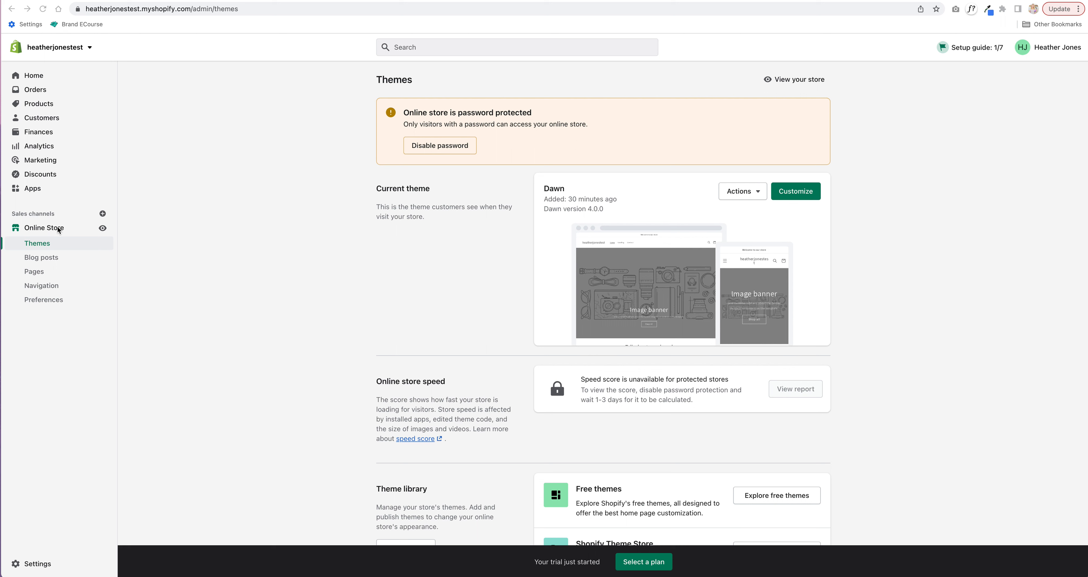
# - Remove the Online Store sales channel and add the Buy Button sales channel to the store
pyautogui.click(103, 214)
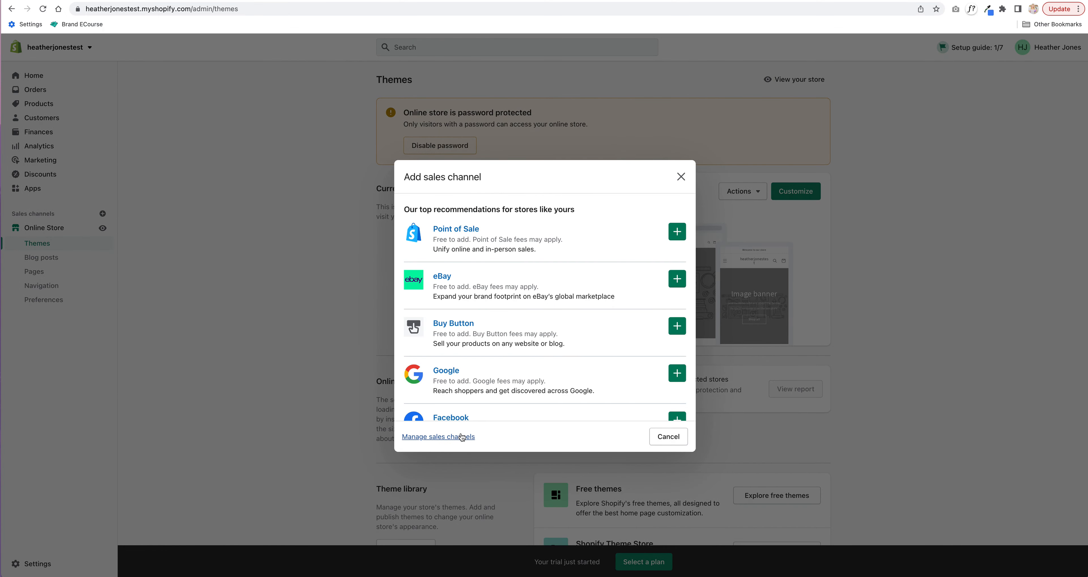
pyautogui.click(461, 437)
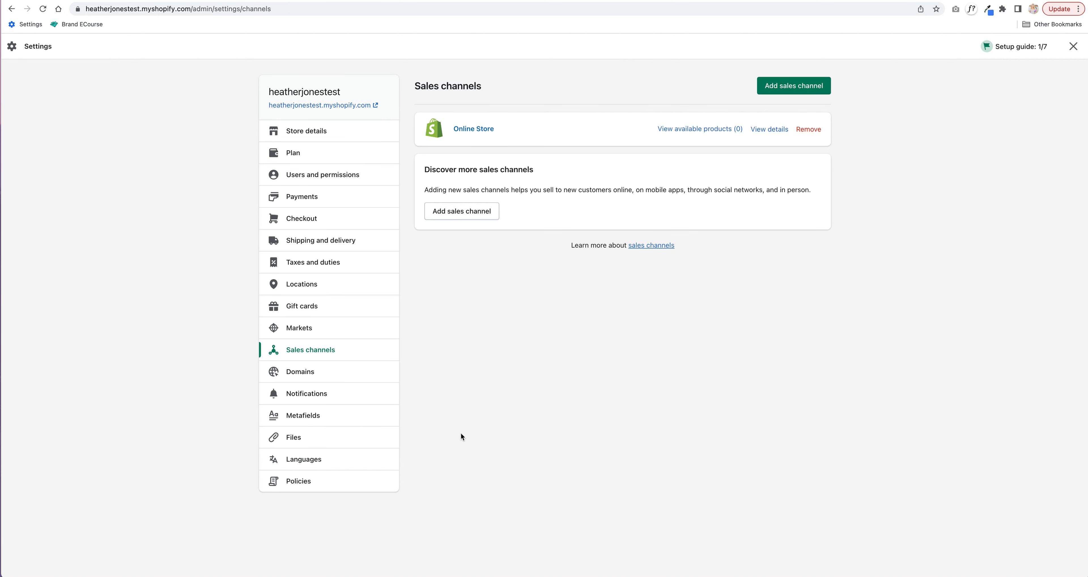
pyautogui.click(808, 130)
pyautogui.click(627, 376)
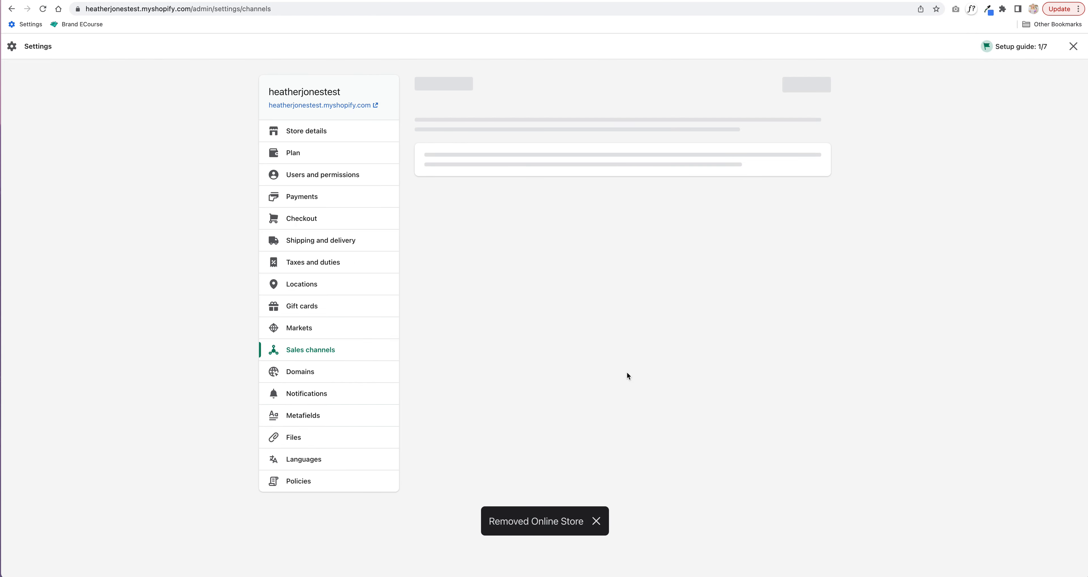
pyautogui.click(794, 86)
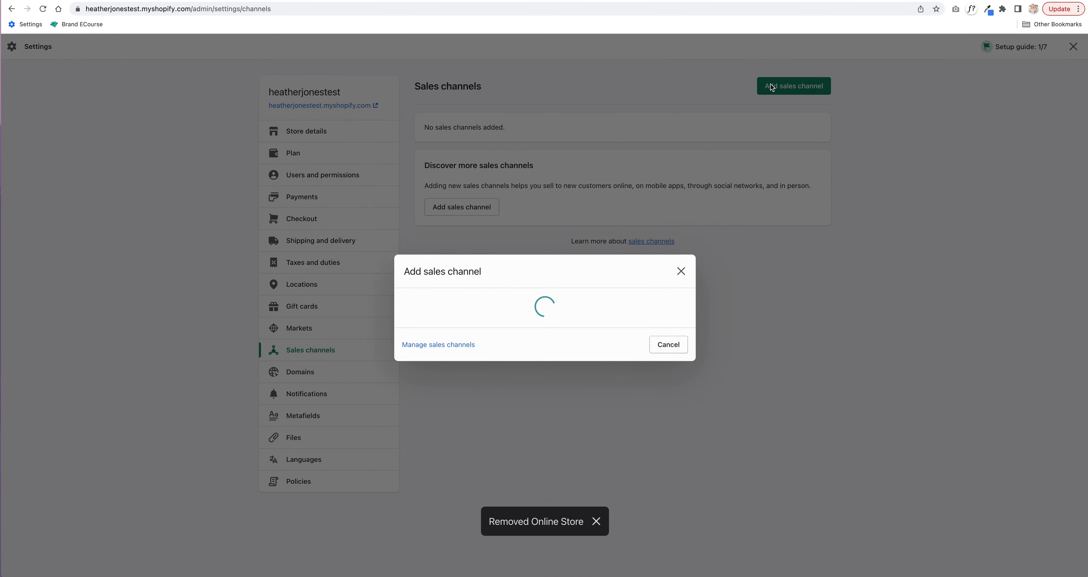
pyautogui.click(677, 384)
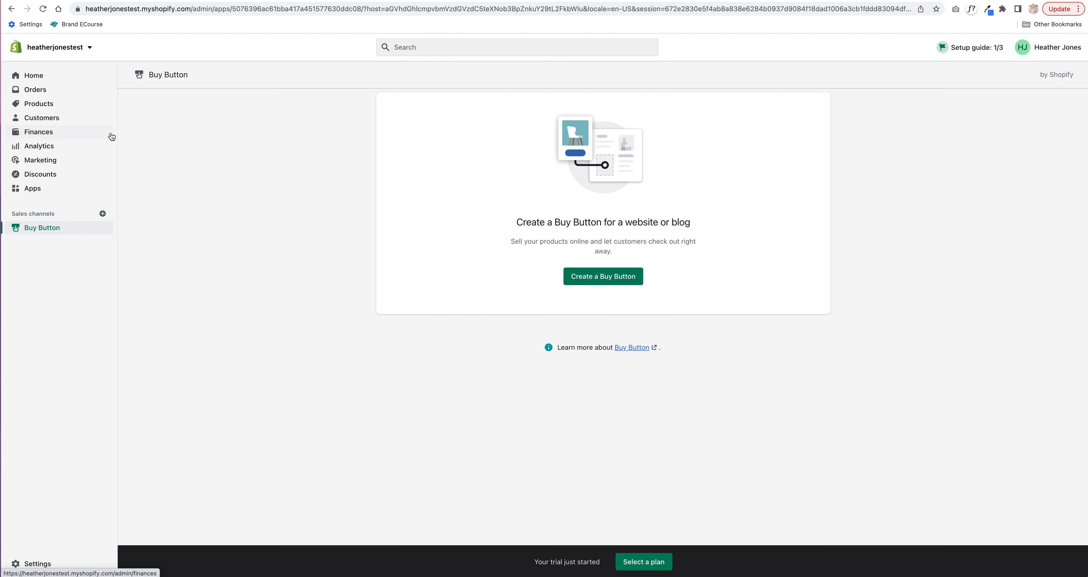
# - Start a new product titled "1 Hour Coaching Call" and set its status to Active
pyautogui.click(39, 105)
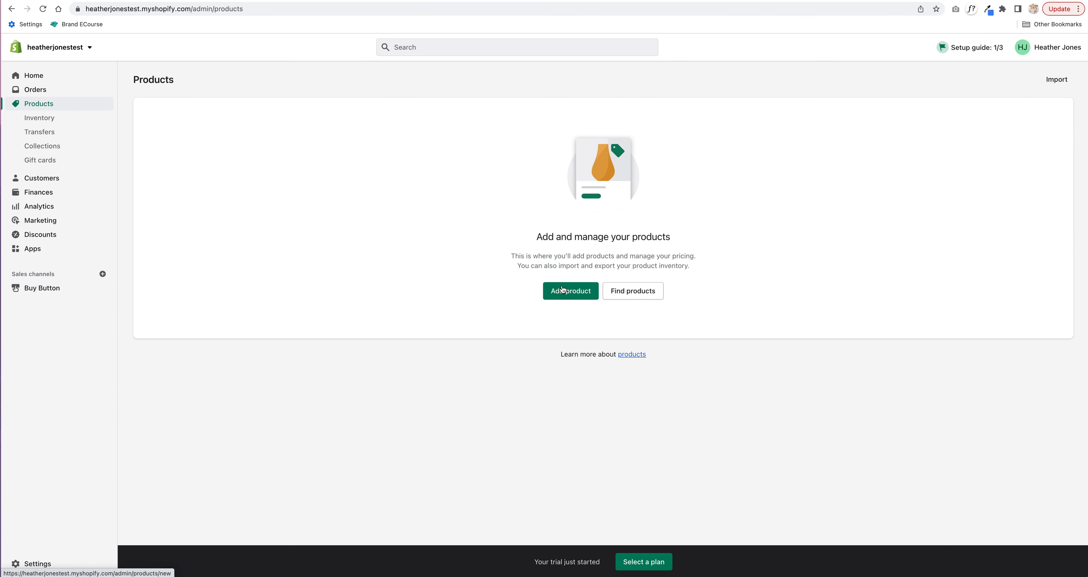
pyautogui.click(571, 296)
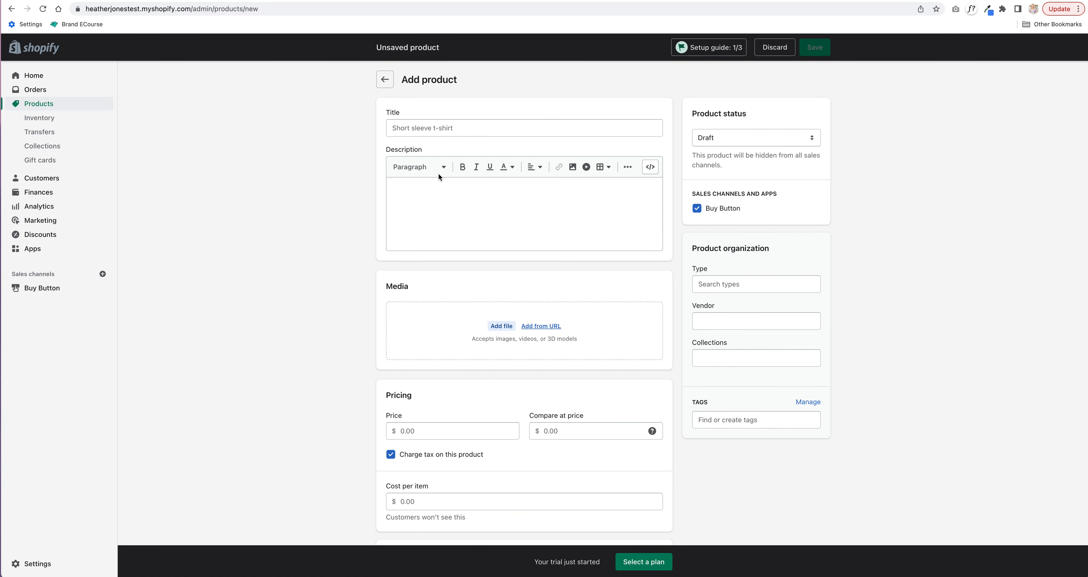
pyautogui.click(447, 126)
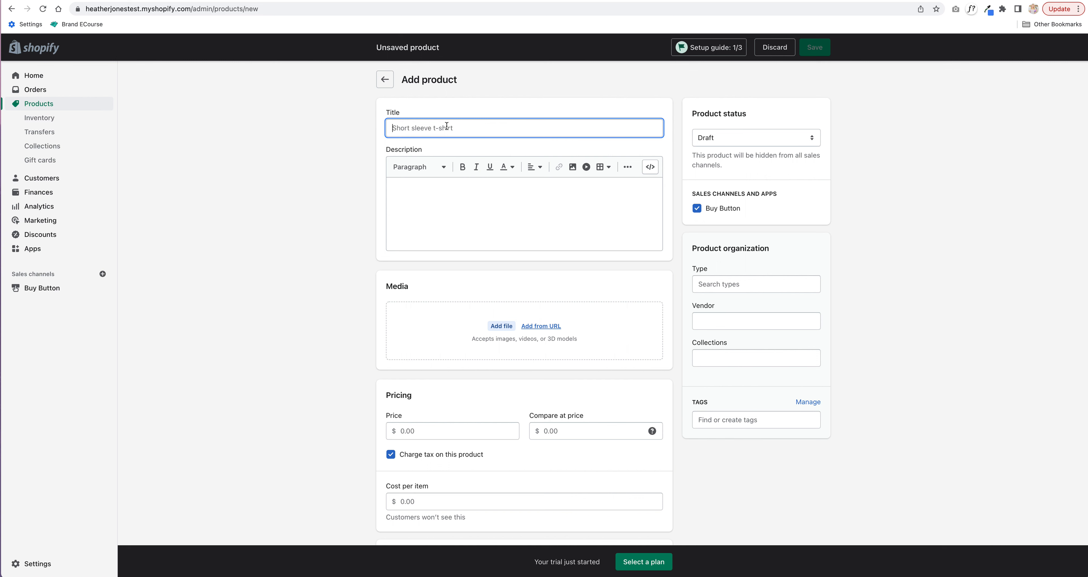
pyautogui.write('1 Hour Coaching Call')
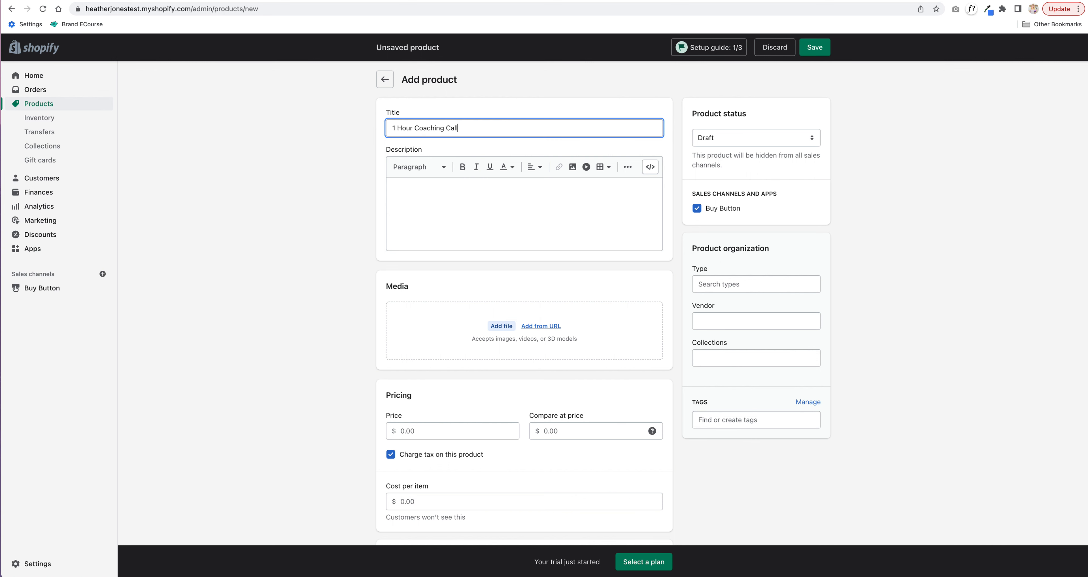
pyautogui.click(469, 188)
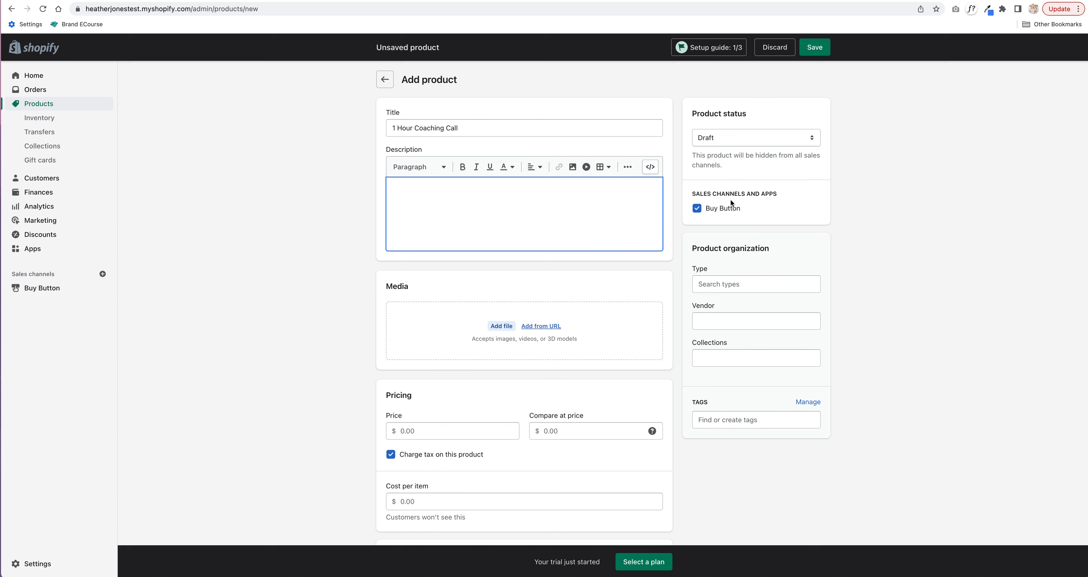
pyautogui.click(723, 132)
pyautogui.click(722, 125)
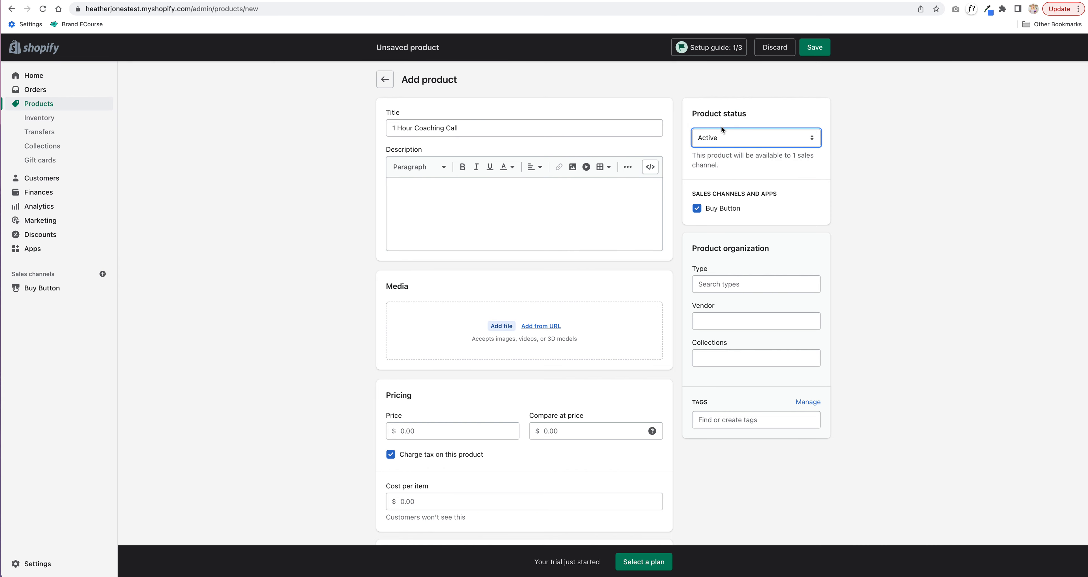
# - Upload the social-squares JPEG from the Shopify Lite folder as the product's media image
pyautogui.scroll(-5, 773, 257)
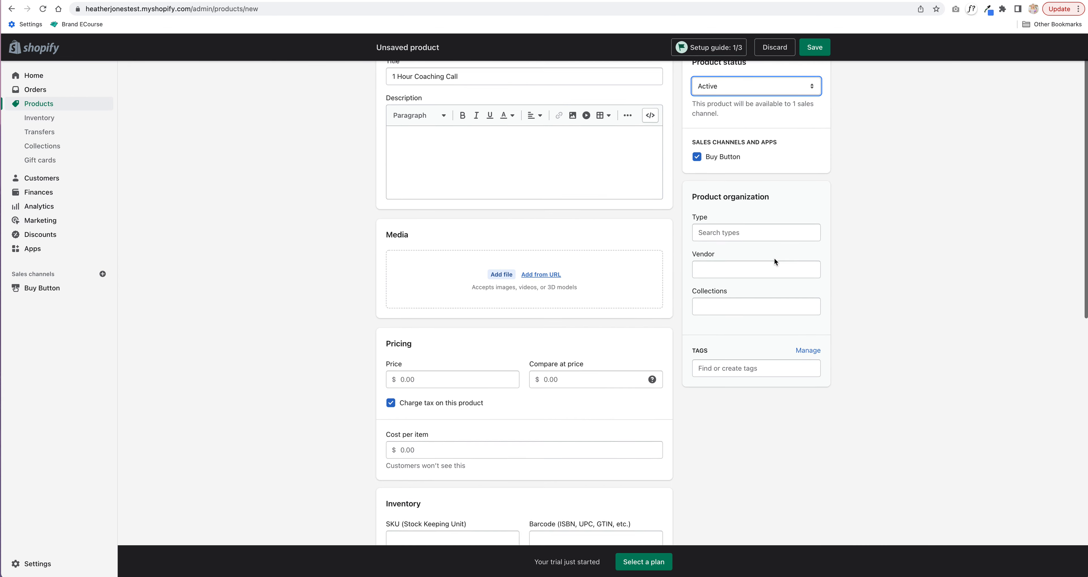
pyautogui.click(506, 197)
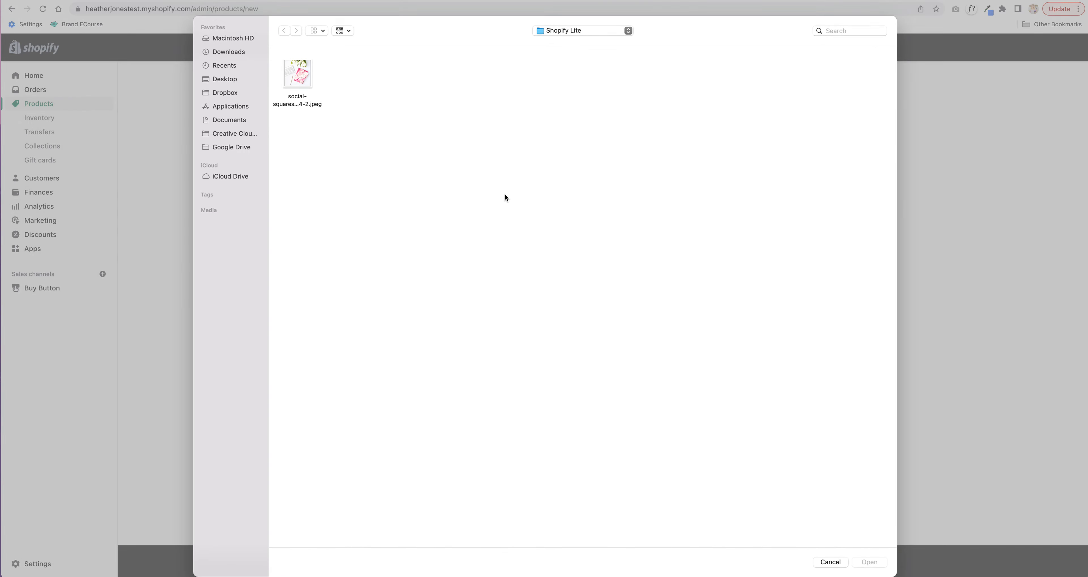
pyautogui.click(298, 75)
pyautogui.click(871, 562)
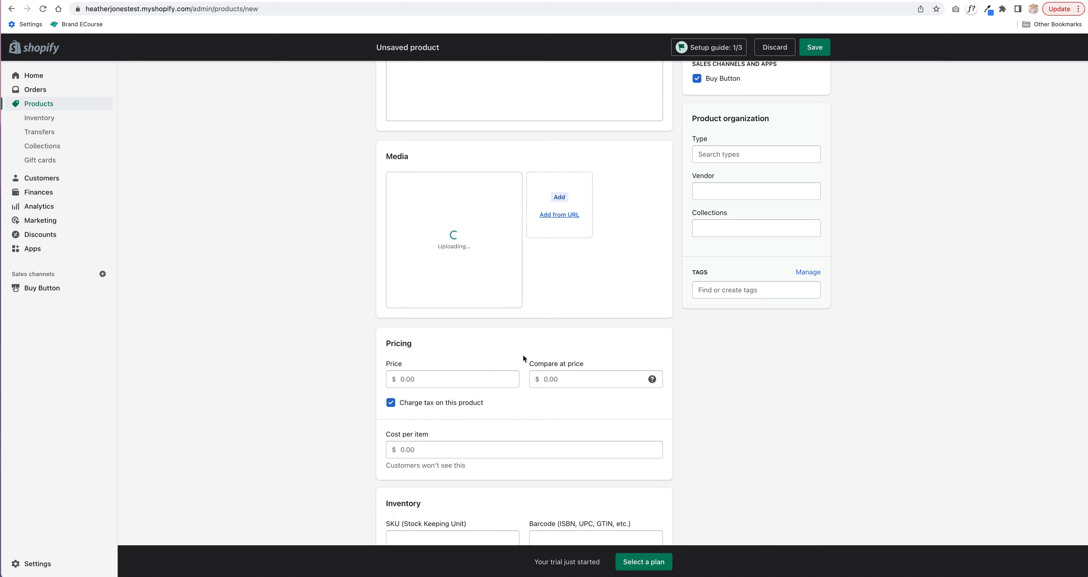
# - Set the product's price to $500.00 with tax charged on it
pyautogui.scroll(-3, 522, 357)
pyautogui.click(421, 246)
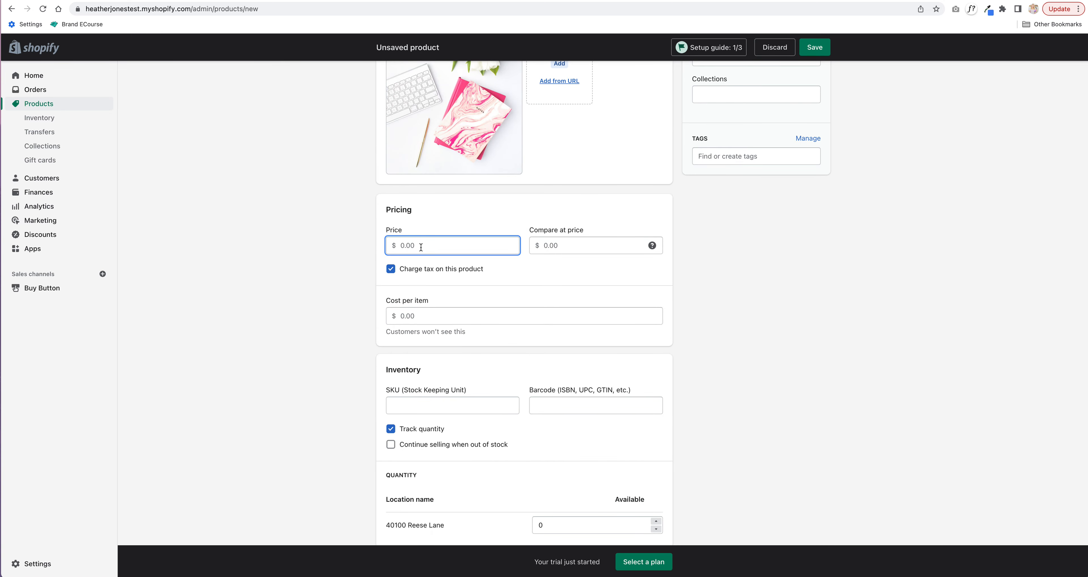
pyautogui.write('500.00')
pyautogui.click(391, 269)
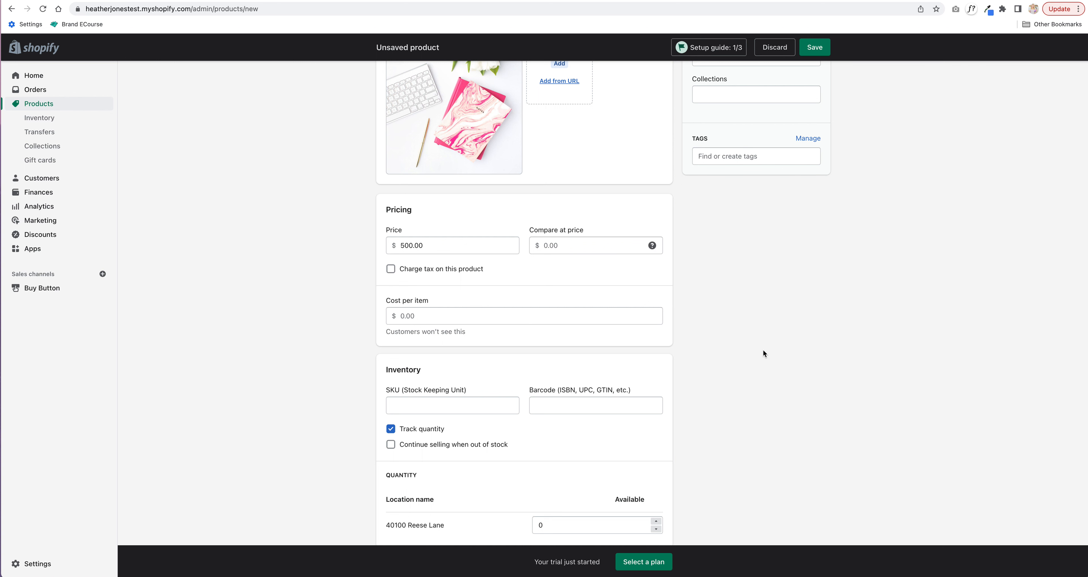
pyautogui.click(391, 270)
# - Turn off quantity tracking and the physical product option, and save the coaching call product
pyautogui.scroll(-3, 620, 343)
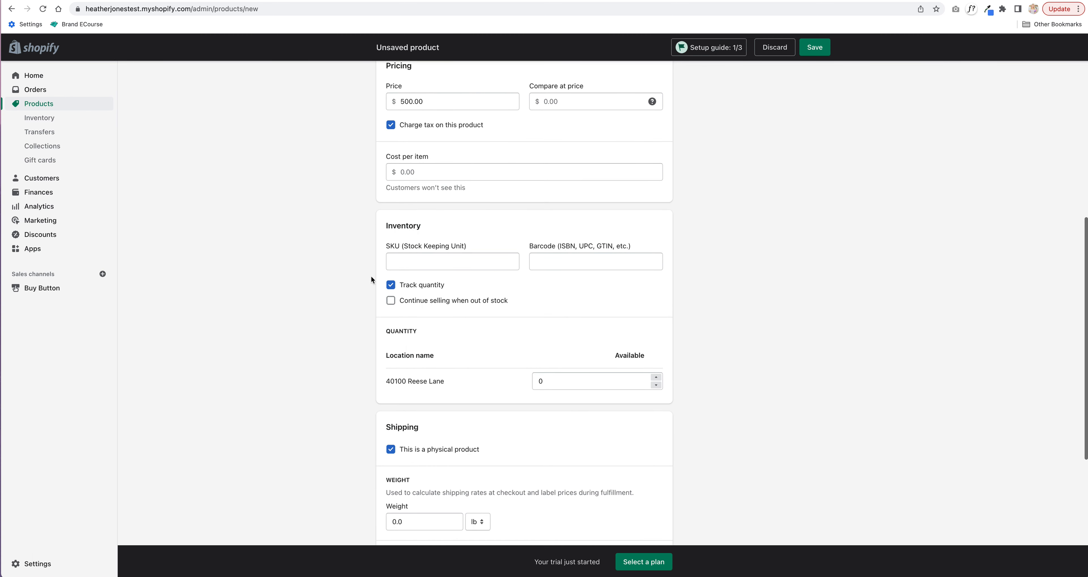
pyautogui.click(390, 285)
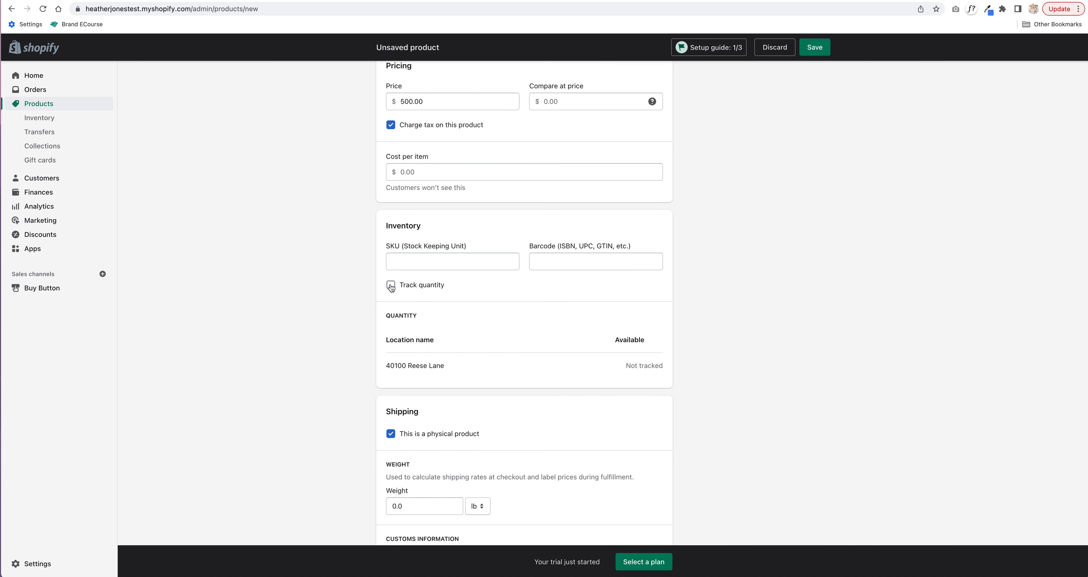
pyautogui.scroll(-3, 515, 330)
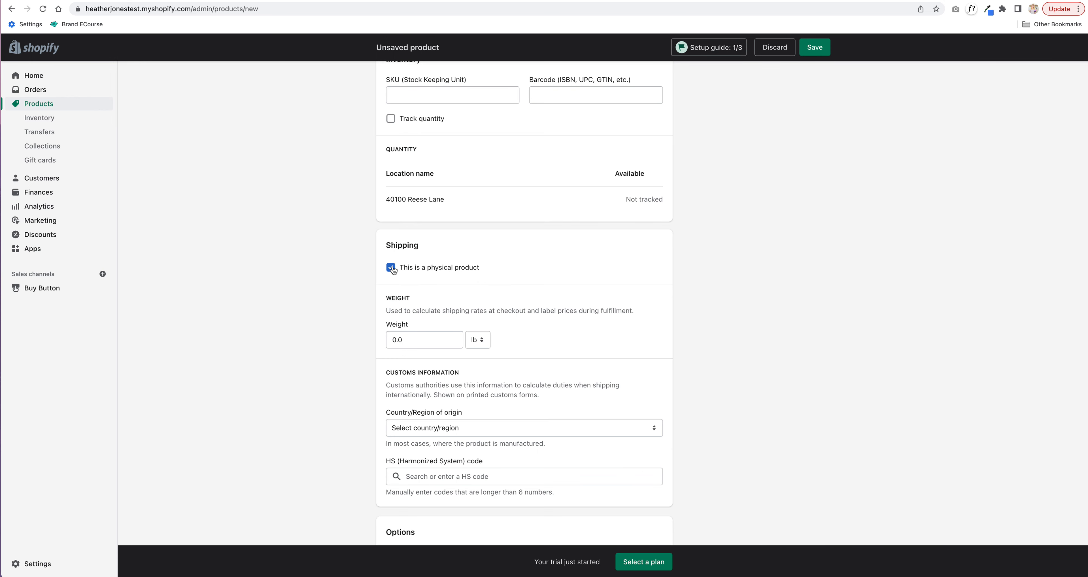
pyautogui.click(391, 268)
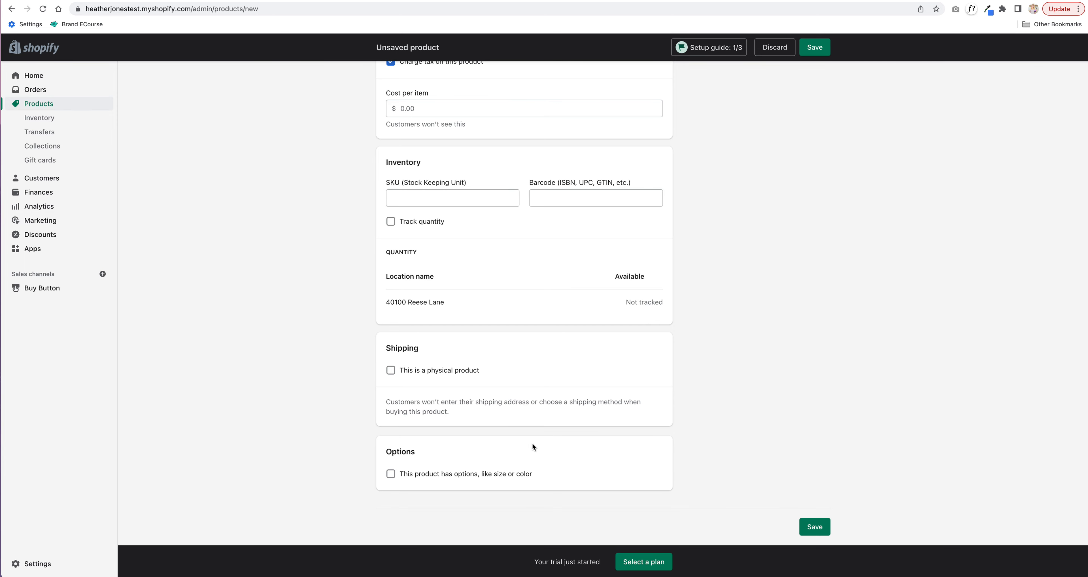
pyautogui.scroll(11, 793, 249)
pyautogui.scroll(-11, 793, 249)
pyautogui.click(818, 528)
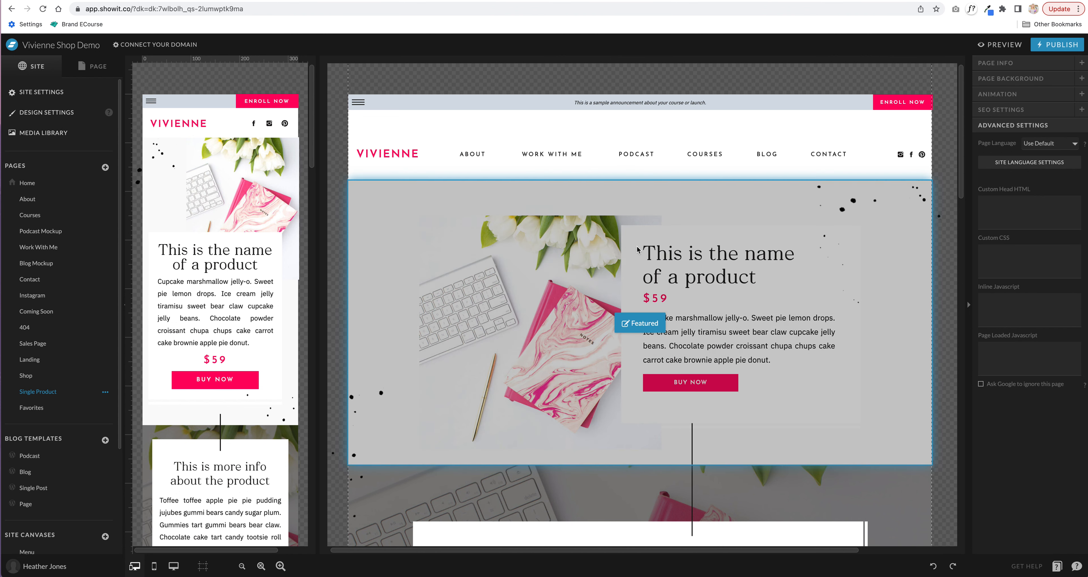
# - In Showit, delete the BUY NOW button's text and background shape from the Featured canvas of the Single Product page
pyautogui.click(718, 255)
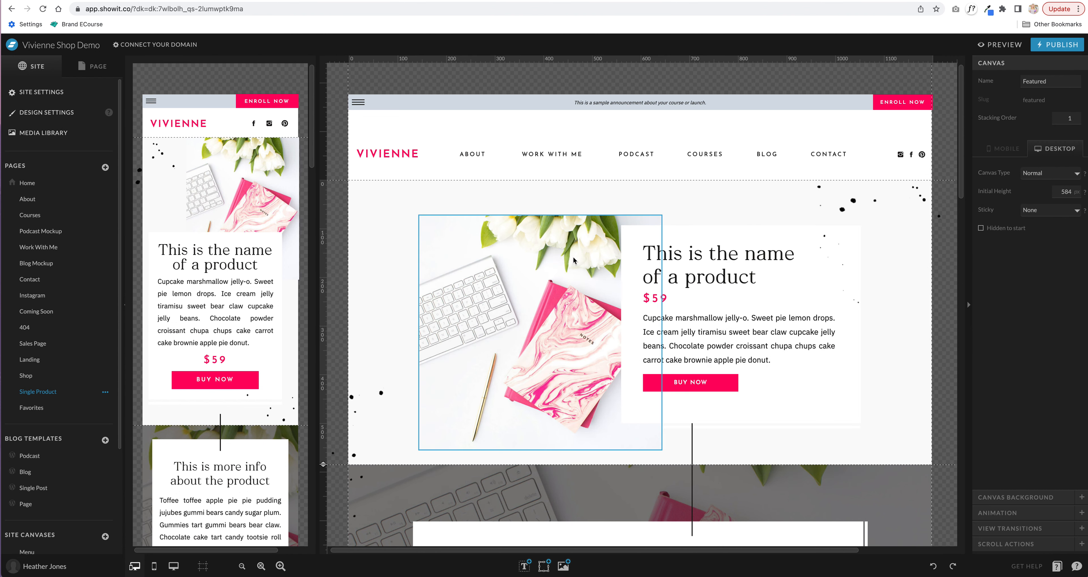
pyautogui.click(700, 385)
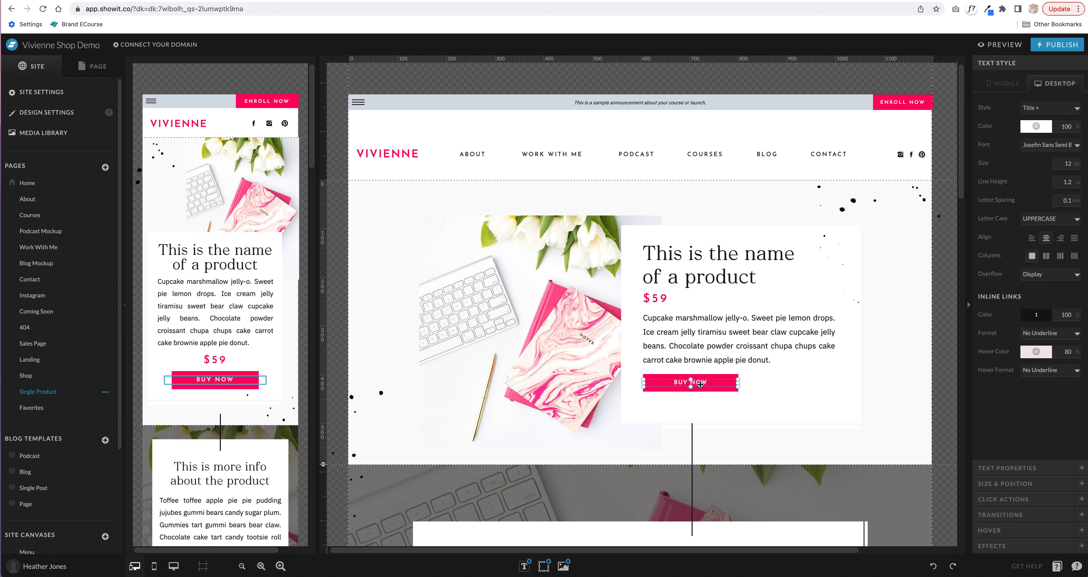
pyautogui.press('Delete')
pyautogui.click(700, 384)
pyautogui.press('Delete')
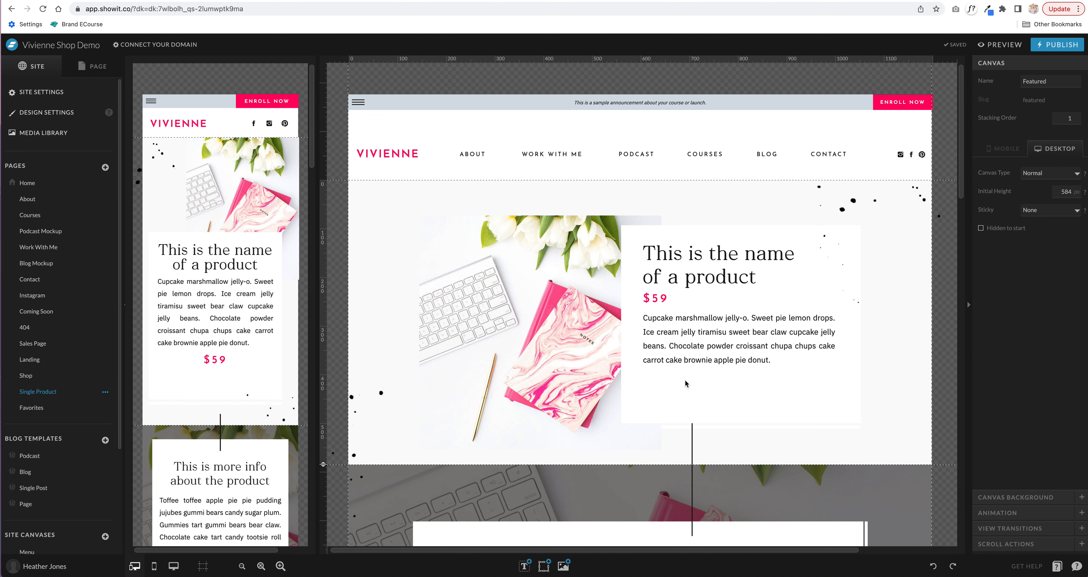
# - Look up the hex code of color 2 in the site's design settings palette
pyautogui.click(67, 114)
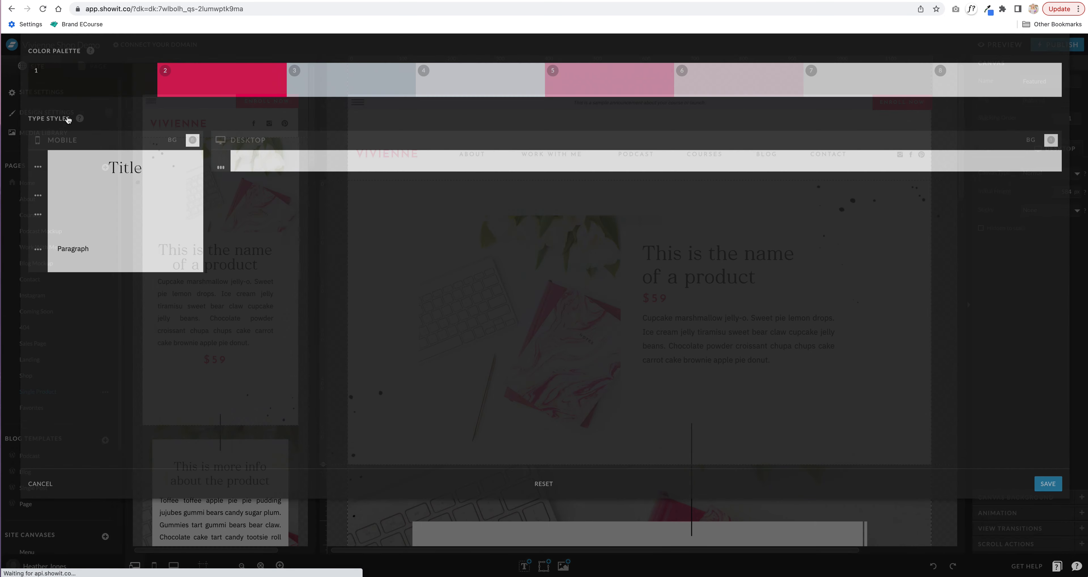
pyautogui.click(219, 140)
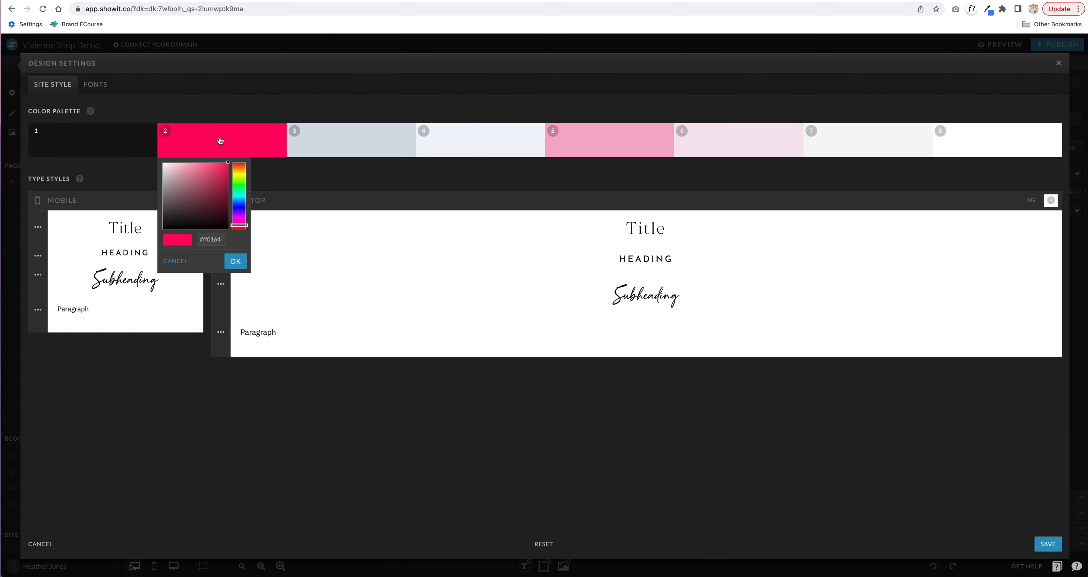
pyautogui.click(218, 239)
pyautogui.click(234, 261)
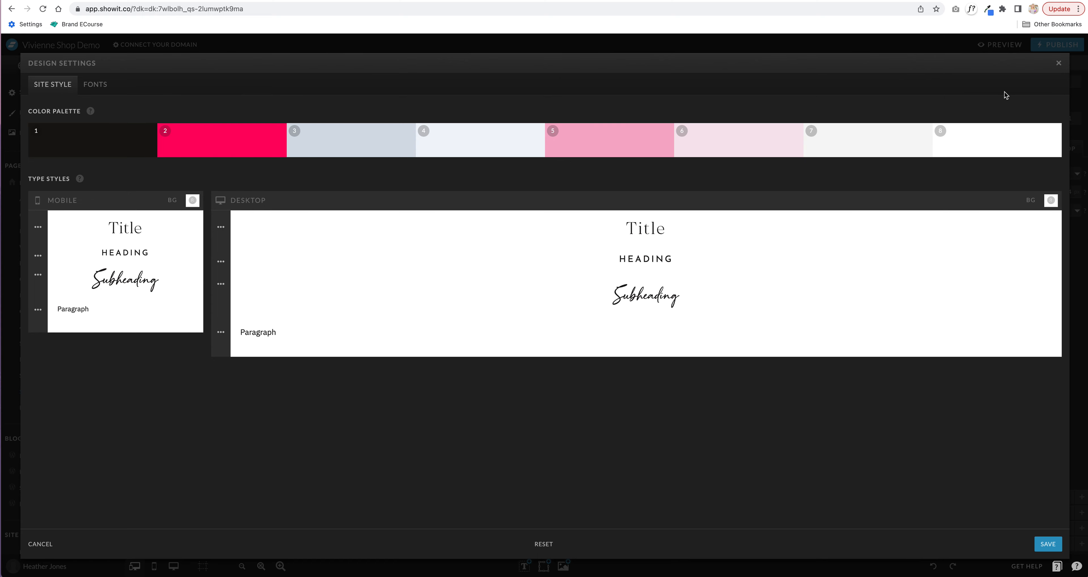
pyautogui.click(1059, 64)
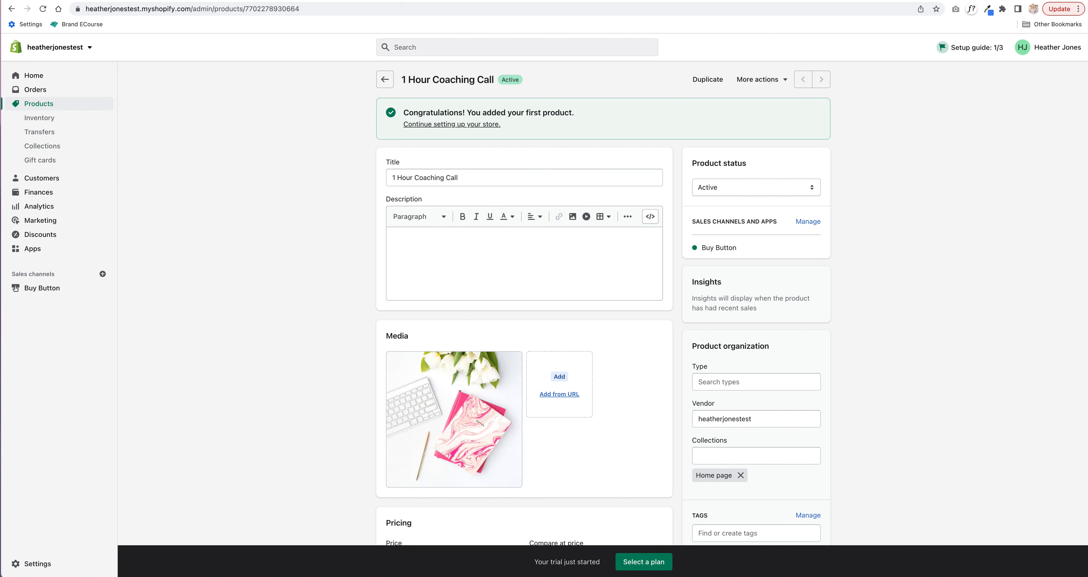
# - In Shopify, create a Product Buy Button for the 1 Hour Coaching Call product
pyautogui.click(35, 288)
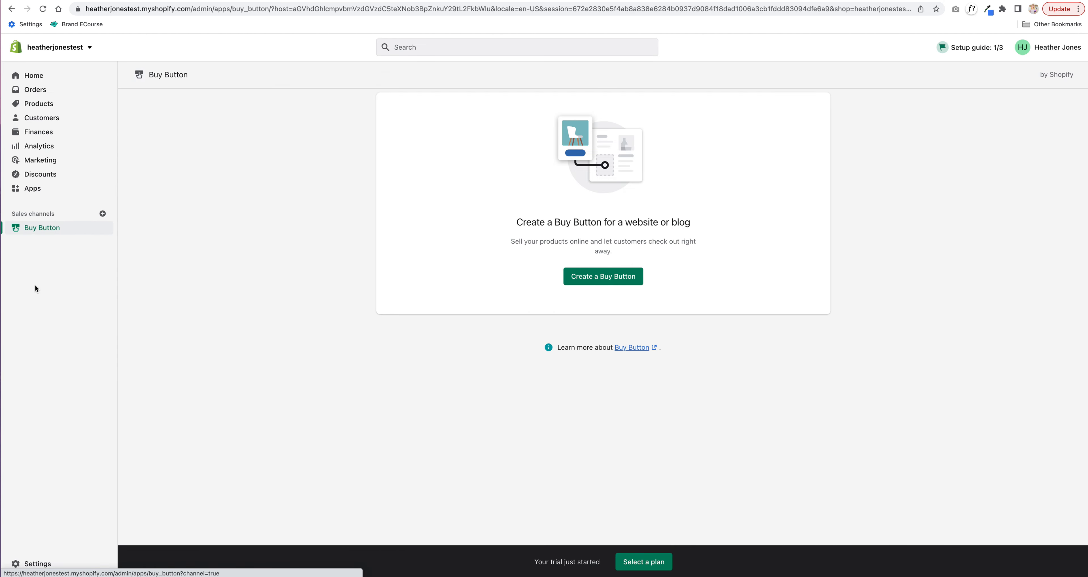
pyautogui.click(632, 277)
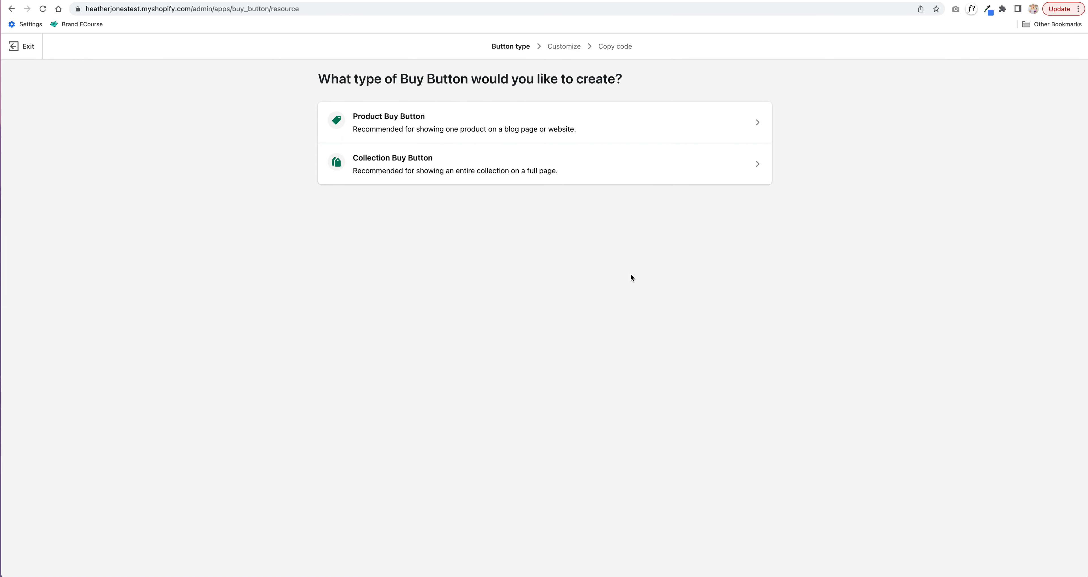
pyautogui.click(757, 122)
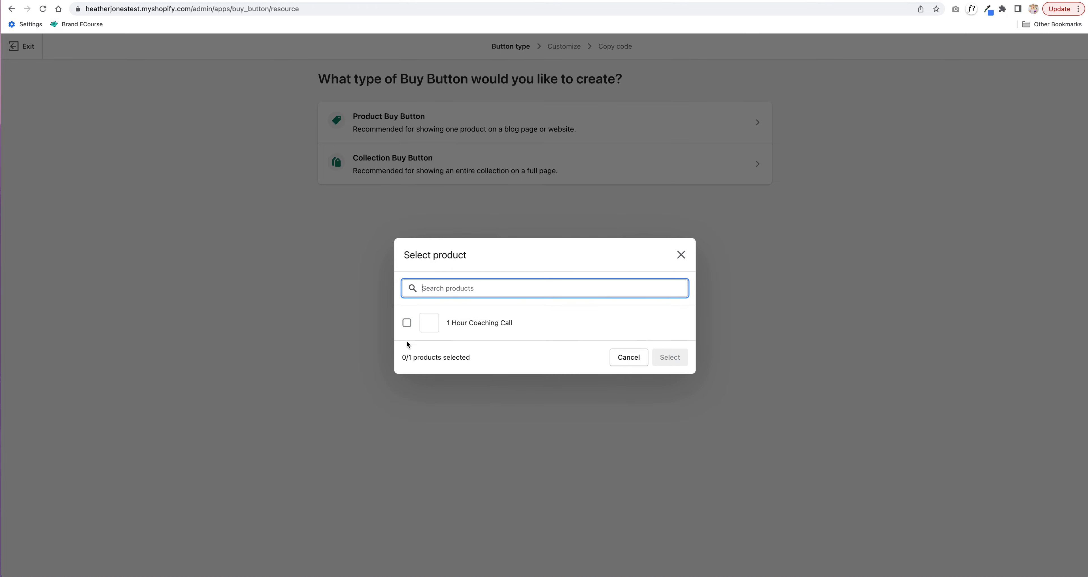
pyautogui.click(407, 323)
pyautogui.click(670, 358)
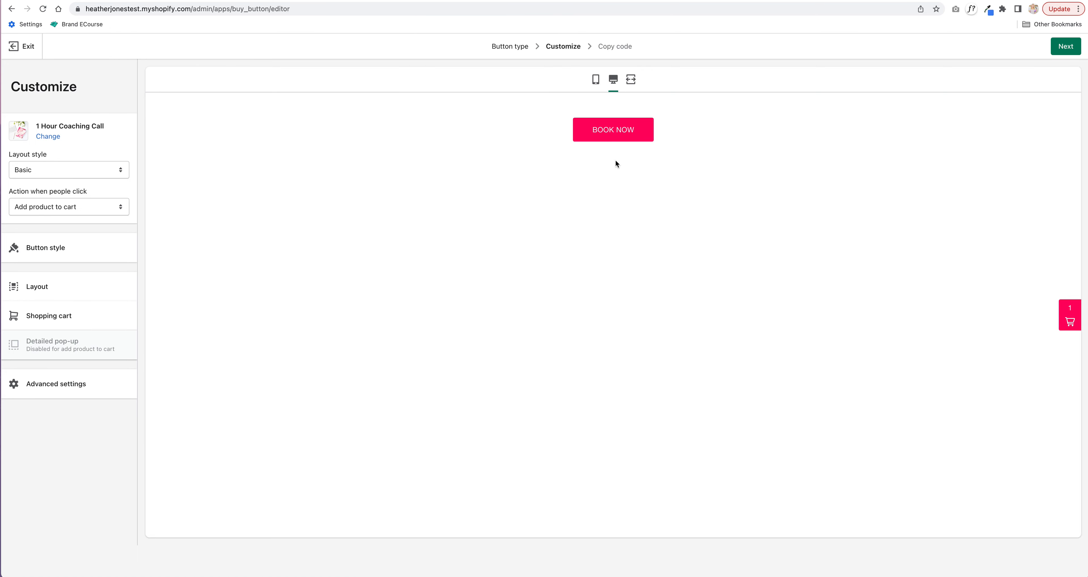
# - Change the Buy Button's background color to bright green, #01ff54
pyautogui.click(37, 247)
pyautogui.click(27, 241)
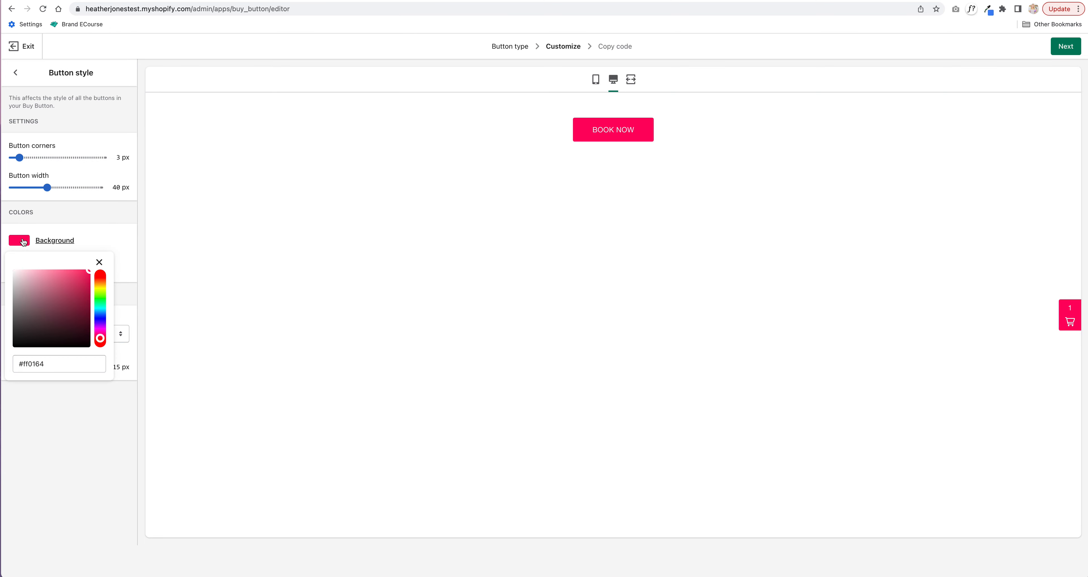
pyautogui.click(100, 301)
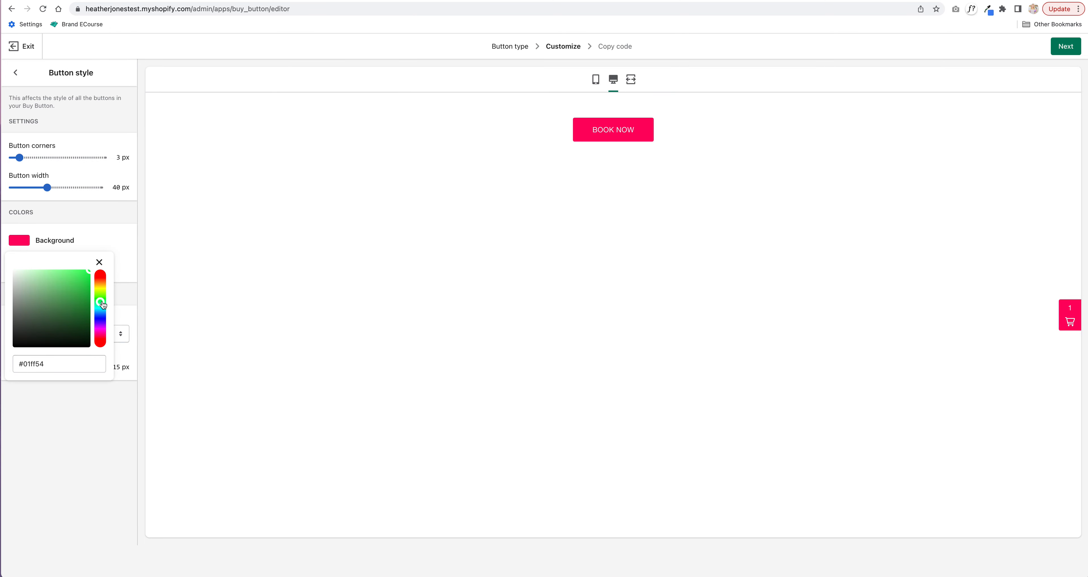
pyautogui.click(100, 263)
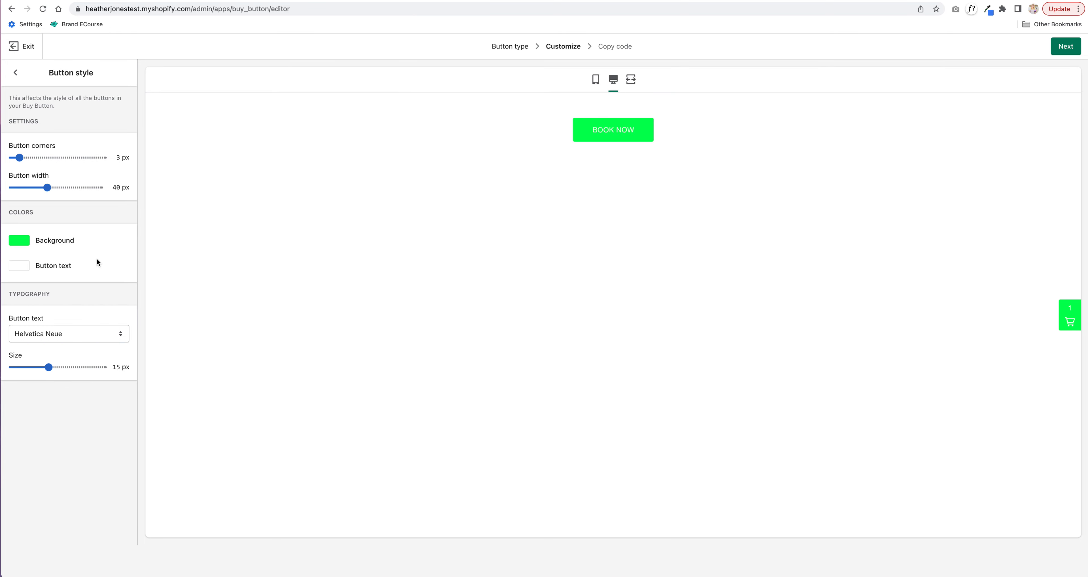
# - Set the Buy Button's background color to pink, #ff0164
pyautogui.click(22, 241)
pyautogui.press('Escape')
pyautogui.click(21, 241)
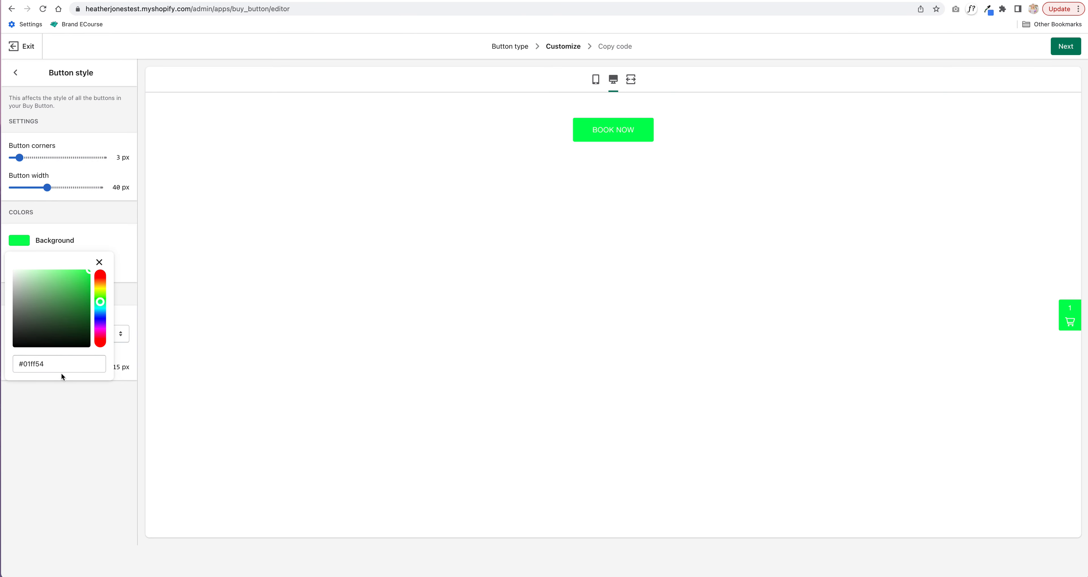
pyautogui.moveTo(21, 364); pyautogui.dragTo(56, 371)
pyautogui.press('super+v')
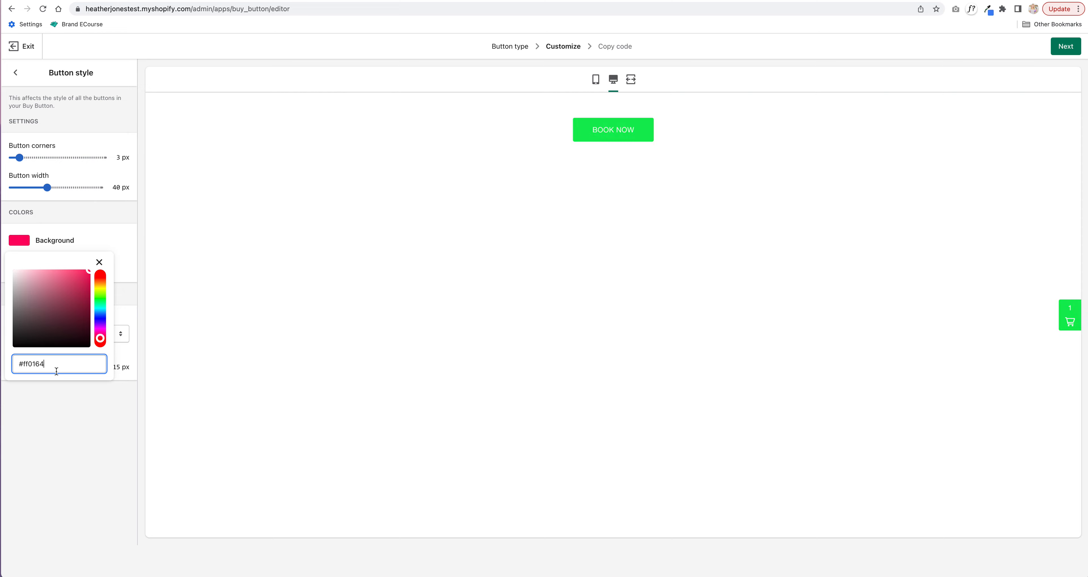
pyautogui.press('Escape')
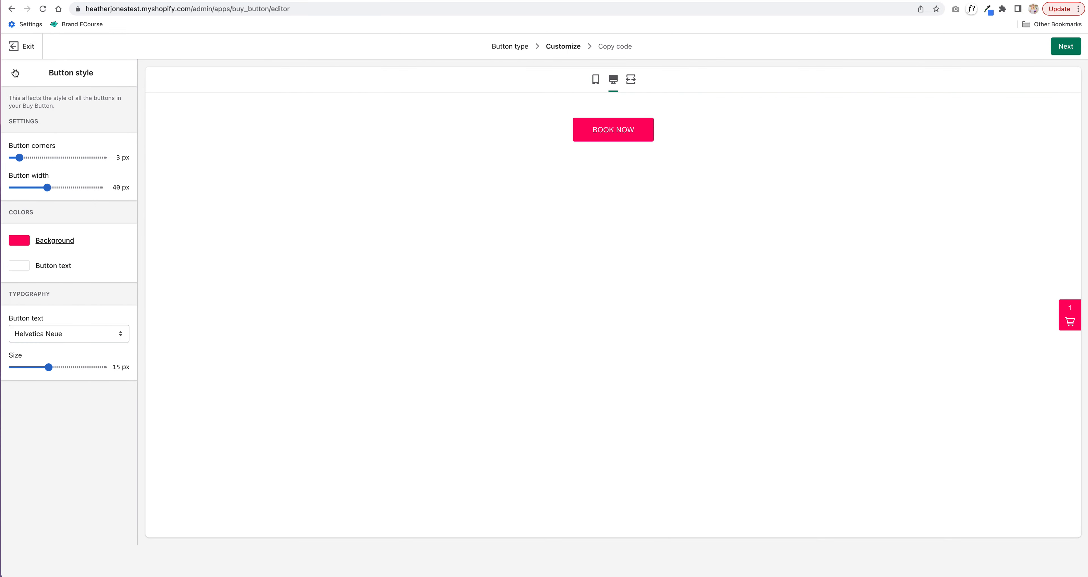
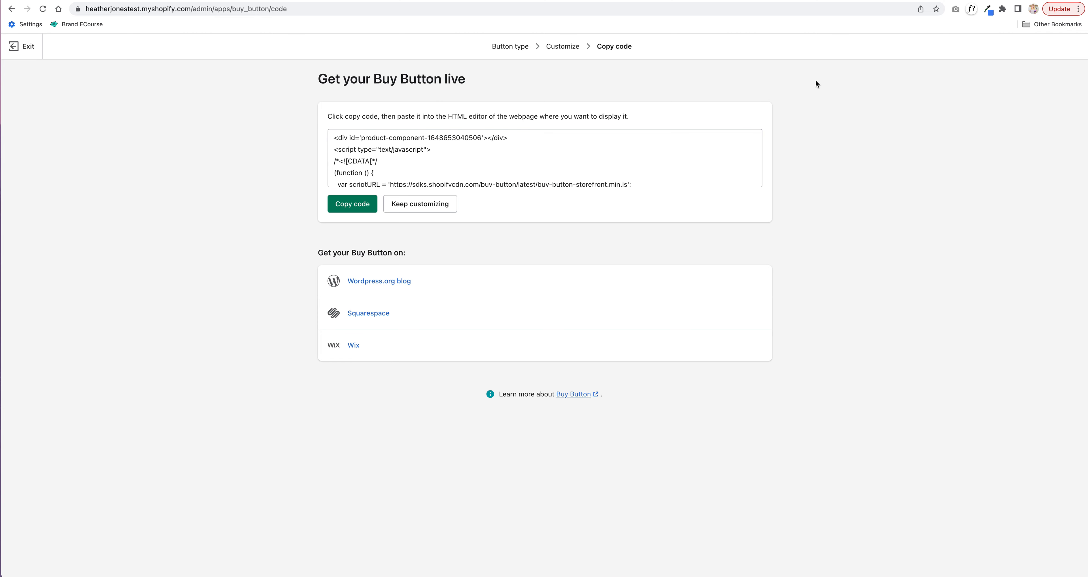
# - Copy the Buy Button's code and save it in a new Embed Code element on the Featured canvas of Showit's Single Product page
pyautogui.click(370, 206)
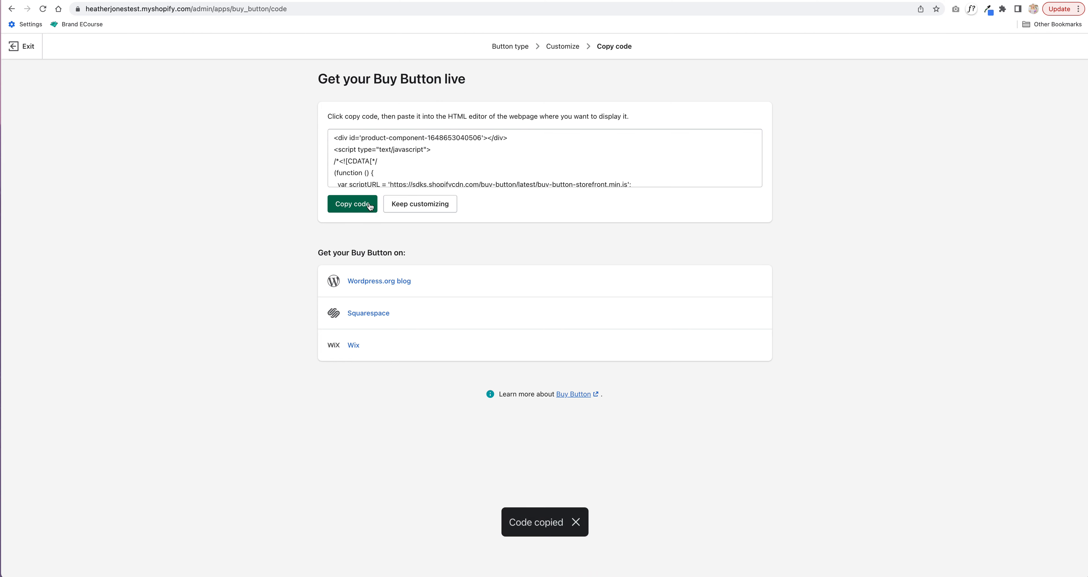
pyautogui.click(77, 0)
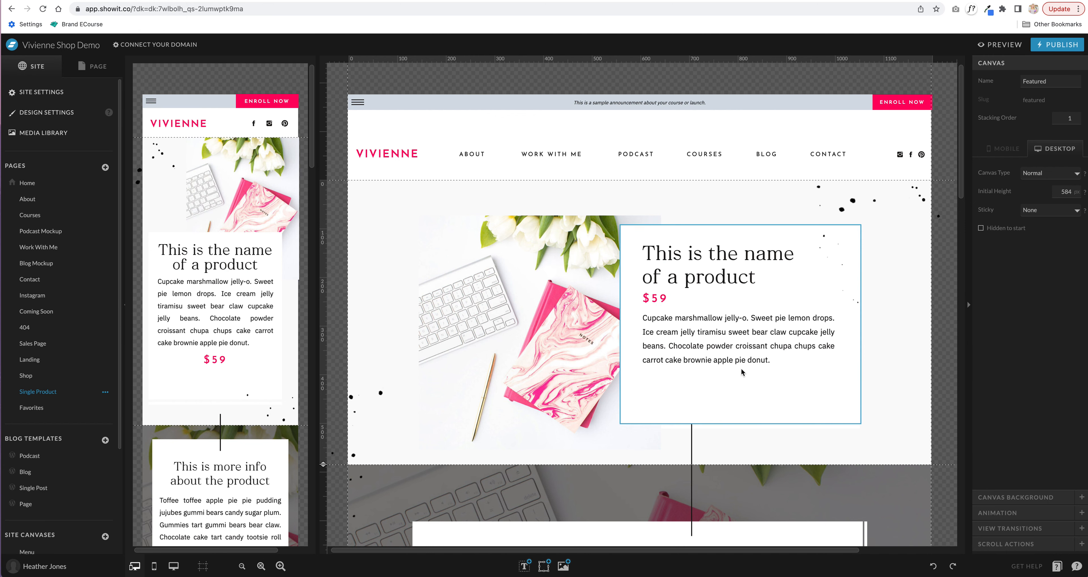
pyautogui.moveTo(544, 566)
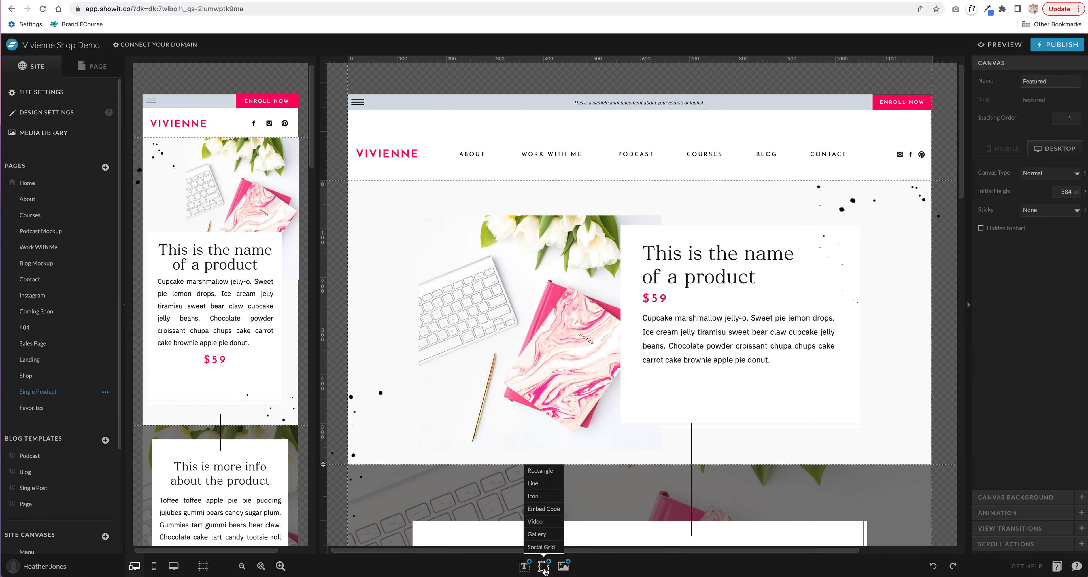
pyautogui.click(550, 510)
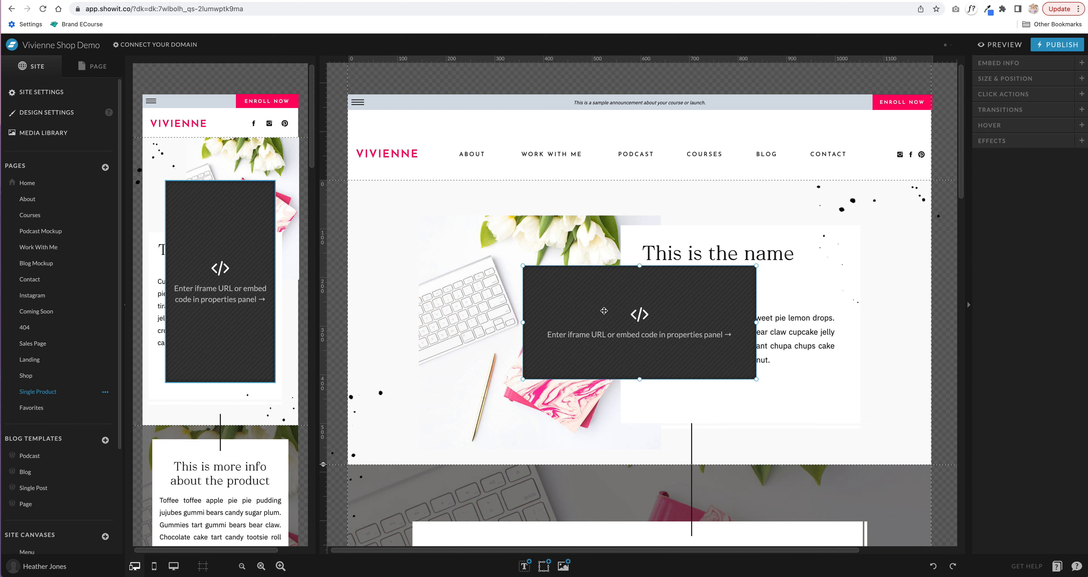
pyautogui.doubleClick(582, 309)
pyautogui.click(476, 126)
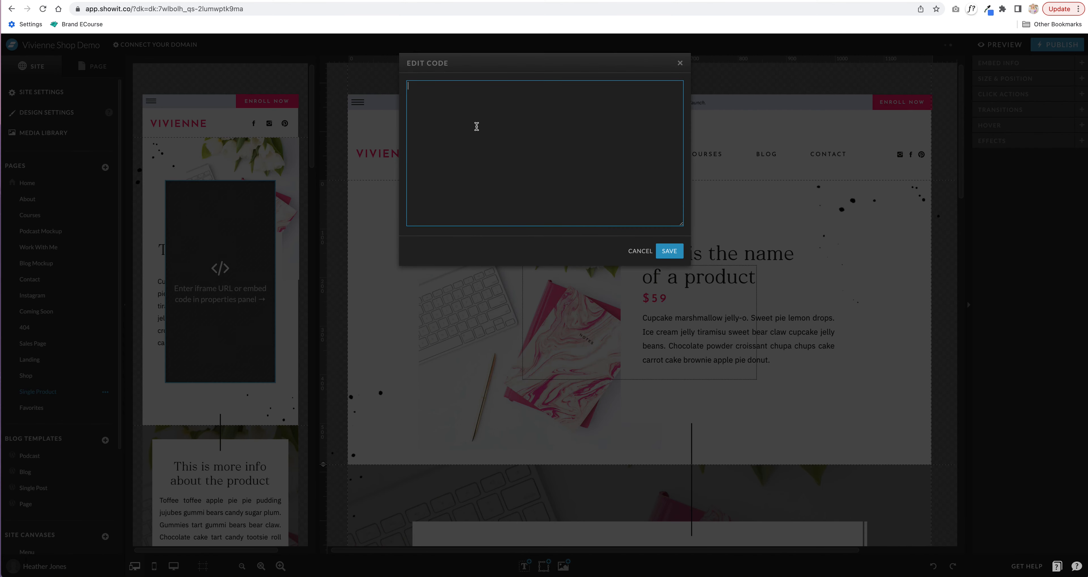
pyautogui.press('super+v')
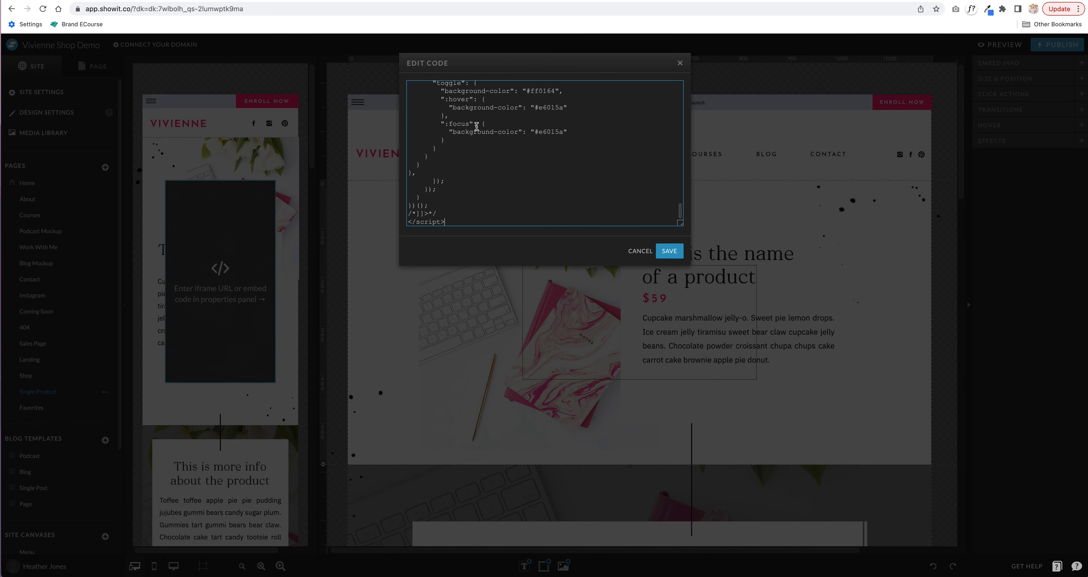
pyautogui.click(672, 254)
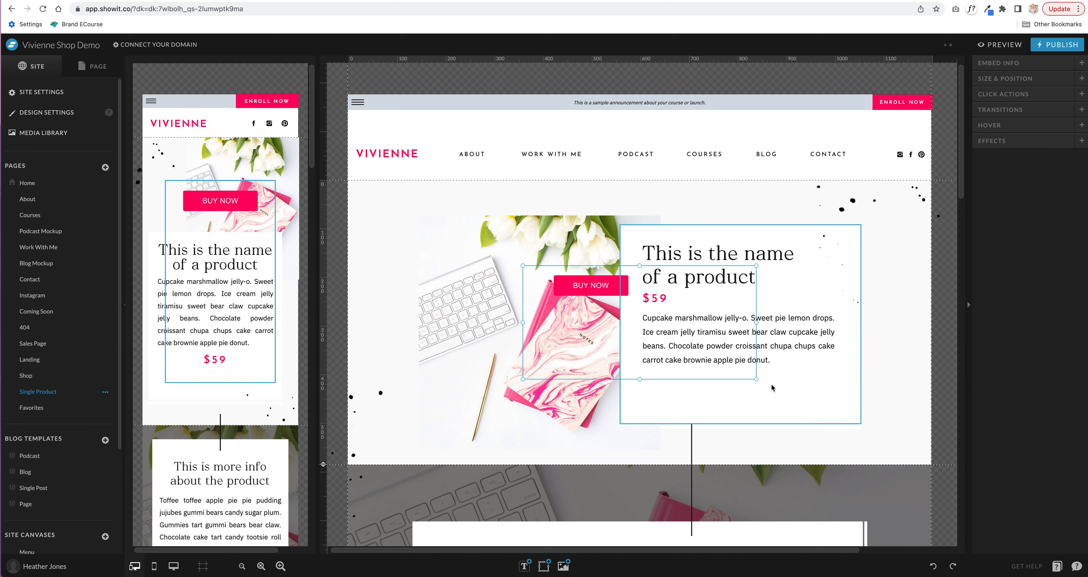
# - Shrink and position the embedded Buy Button below the product description on desktop, and move it below the price on mobile
pyautogui.moveTo(752, 379); pyautogui.dragTo(712, 393)
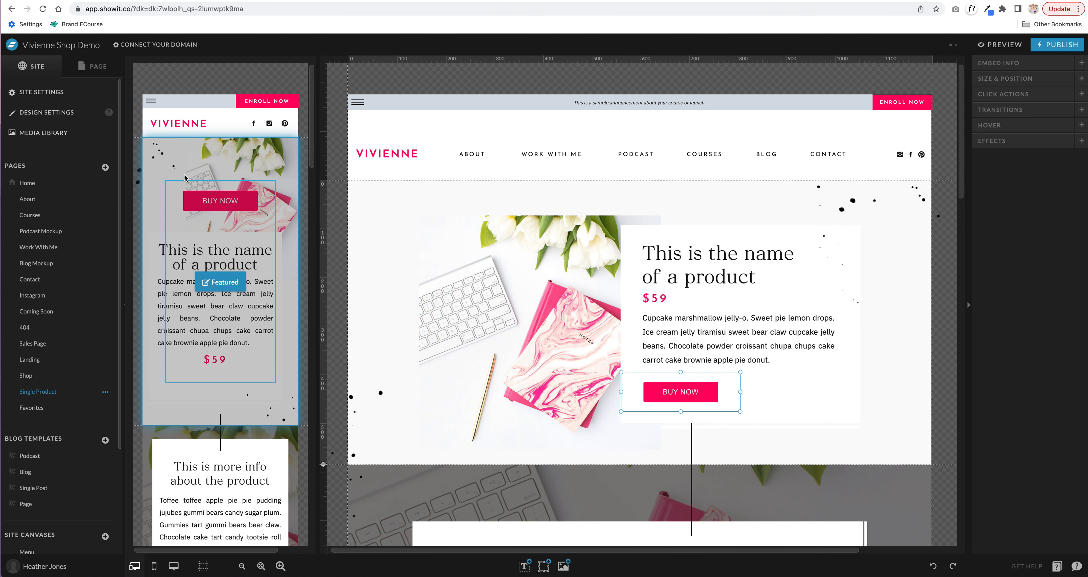
pyautogui.click(220, 193)
pyautogui.moveTo(220, 193); pyautogui.dragTo(230, 379)
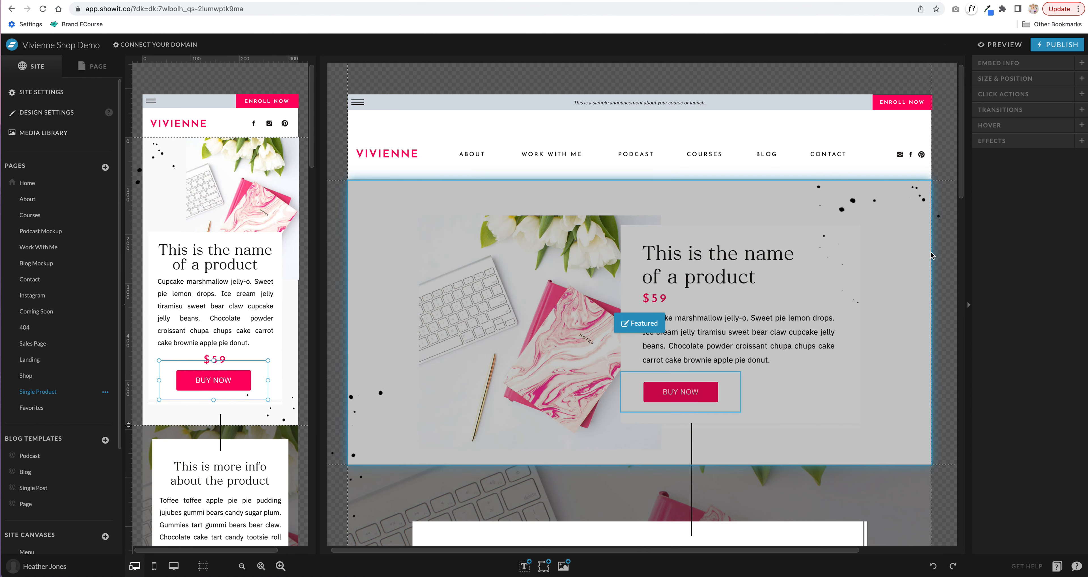
pyautogui.click(945, 253)
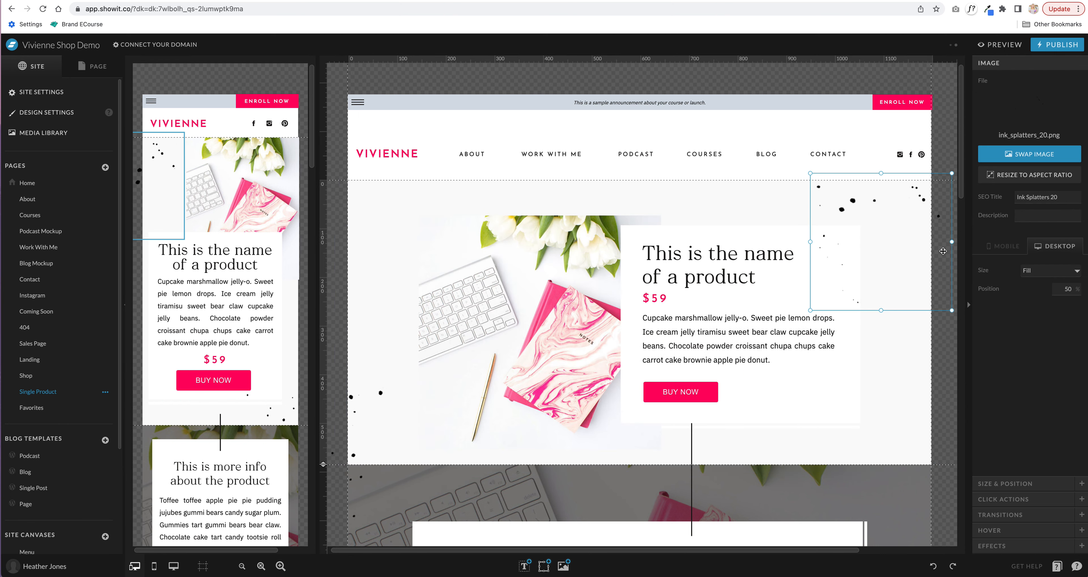
pyautogui.click(937, 374)
# - Preview the Single Product page and test the BUY NOW button and its cart, then close the preview
pyautogui.click(997, 44)
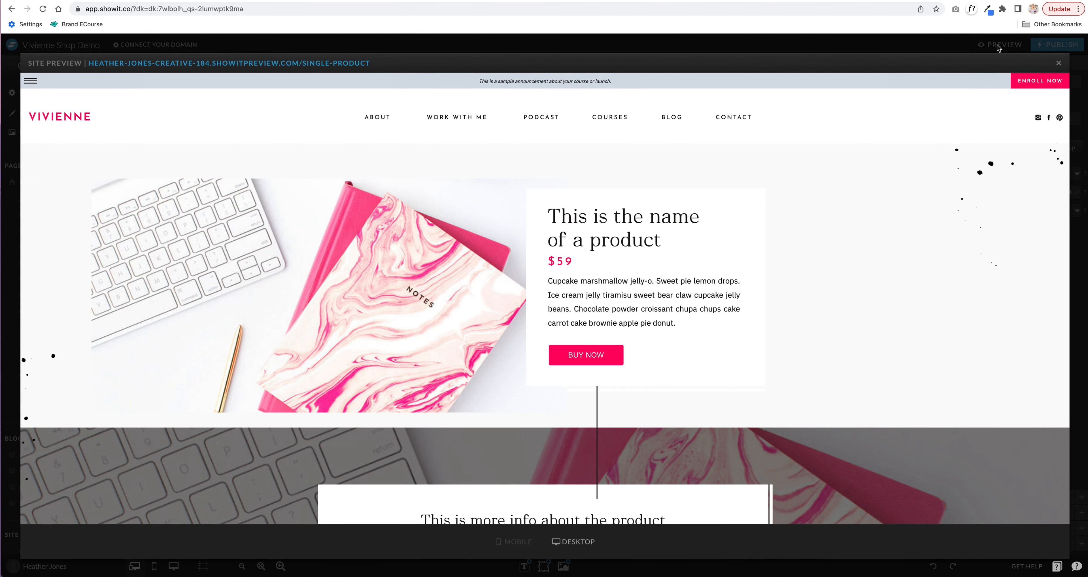
pyautogui.click(609, 359)
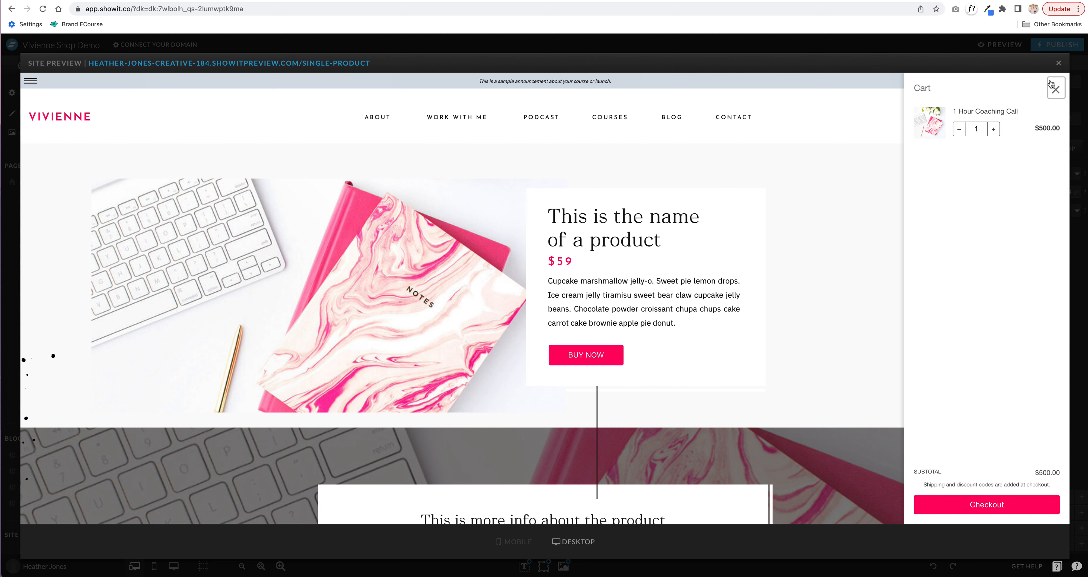
pyautogui.click(1059, 91)
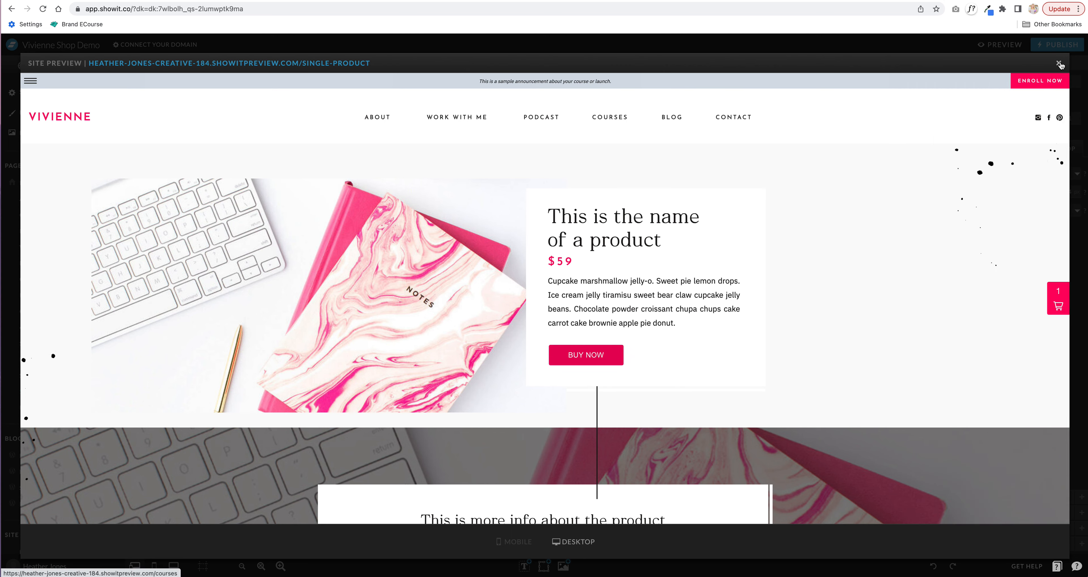
pyautogui.click(1060, 64)
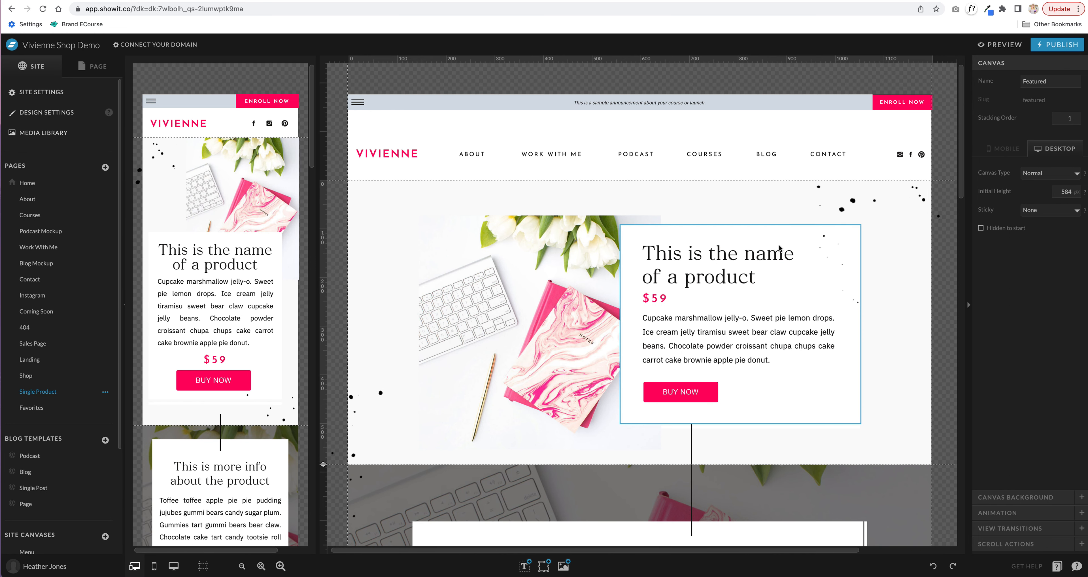
# - Change the product price text on the Featured canvas to $500
pyautogui.click(674, 297)
pyautogui.moveTo(728, 303); pyautogui.dragTo(728, 292)
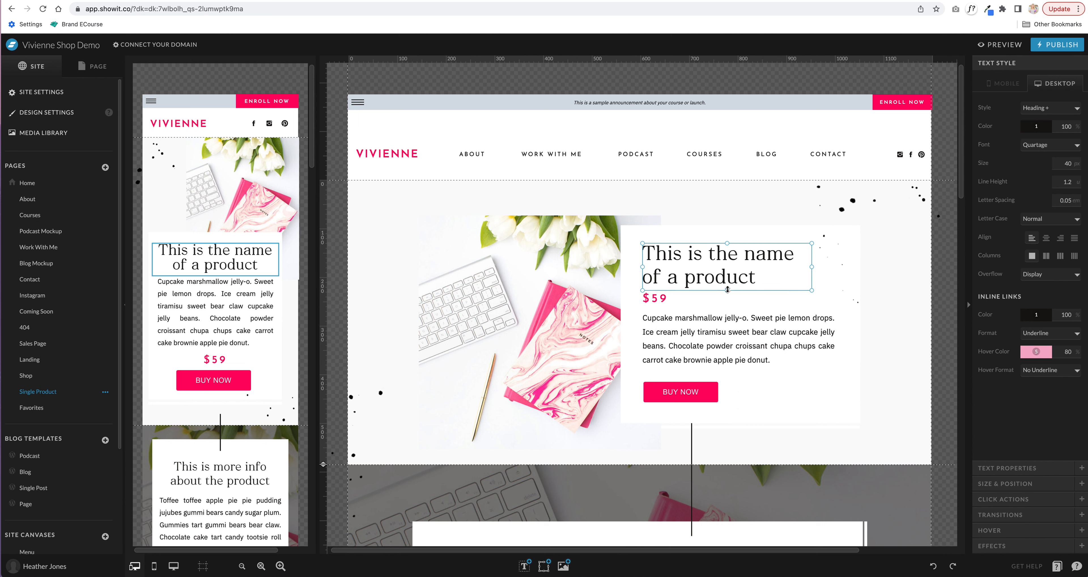
pyautogui.doubleClick(675, 299)
pyautogui.press('BackSpace')
pyautogui.write('00')
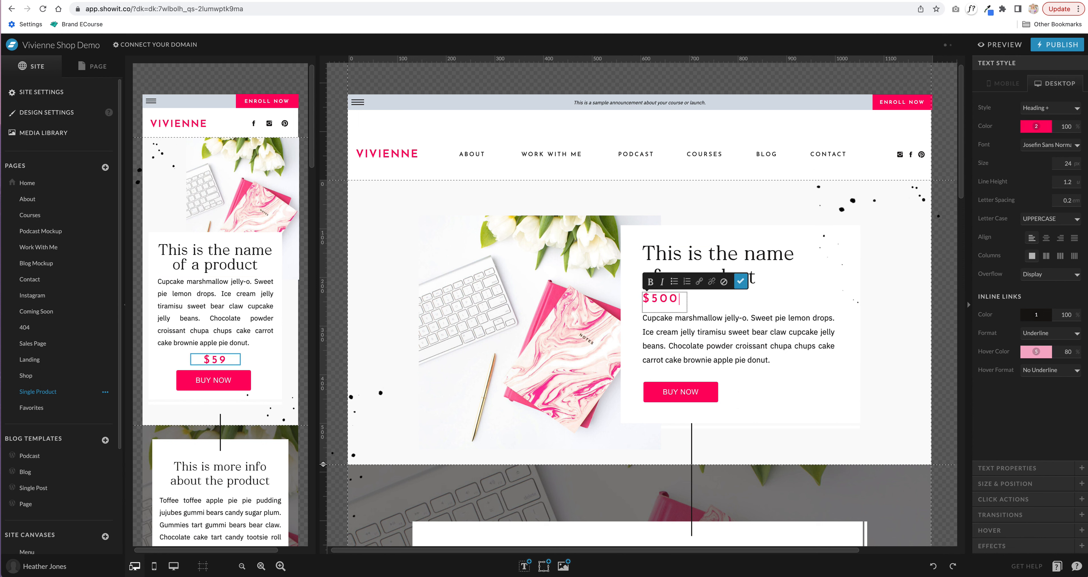
pyautogui.click(741, 281)
pyautogui.click(903, 295)
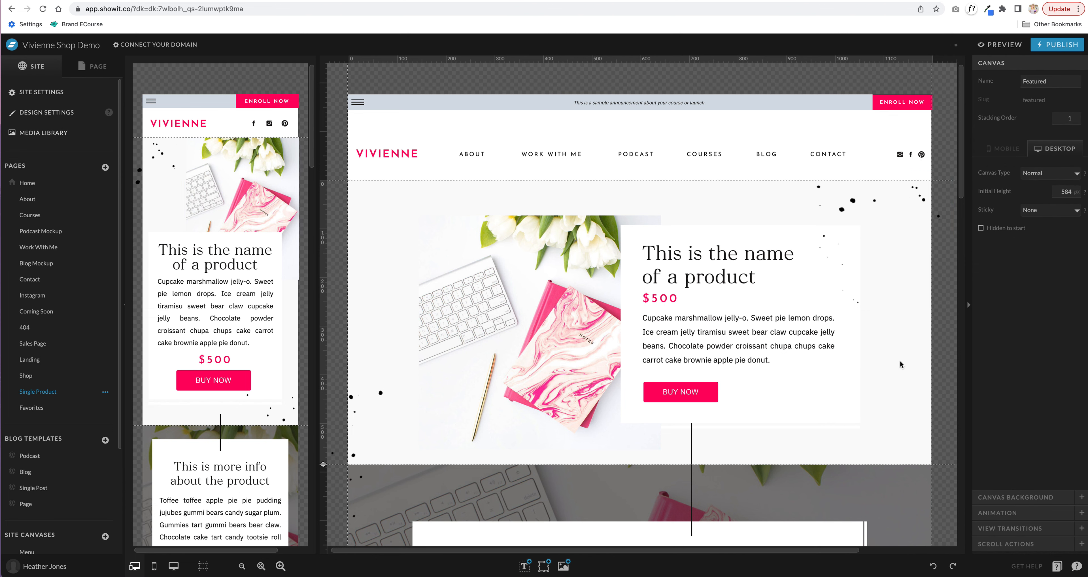
# - Replace the original BUY NOW button on the More Info canvas with a copy of the Featured canvas's embedded Buy Button
pyautogui.scroll(-5, 901, 364)
pyautogui.scroll(3, 803, 354)
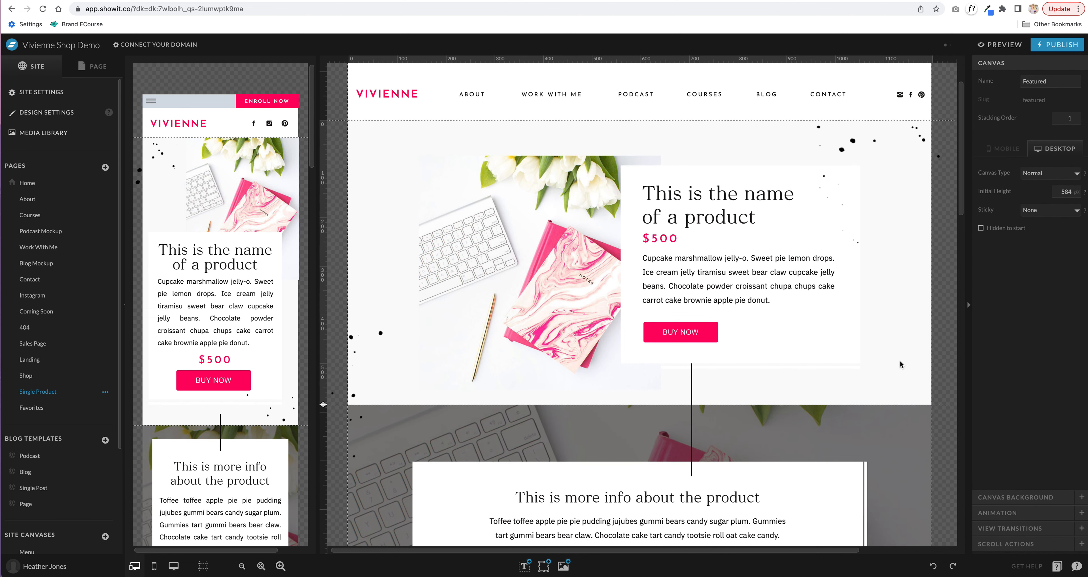
pyautogui.click(715, 349)
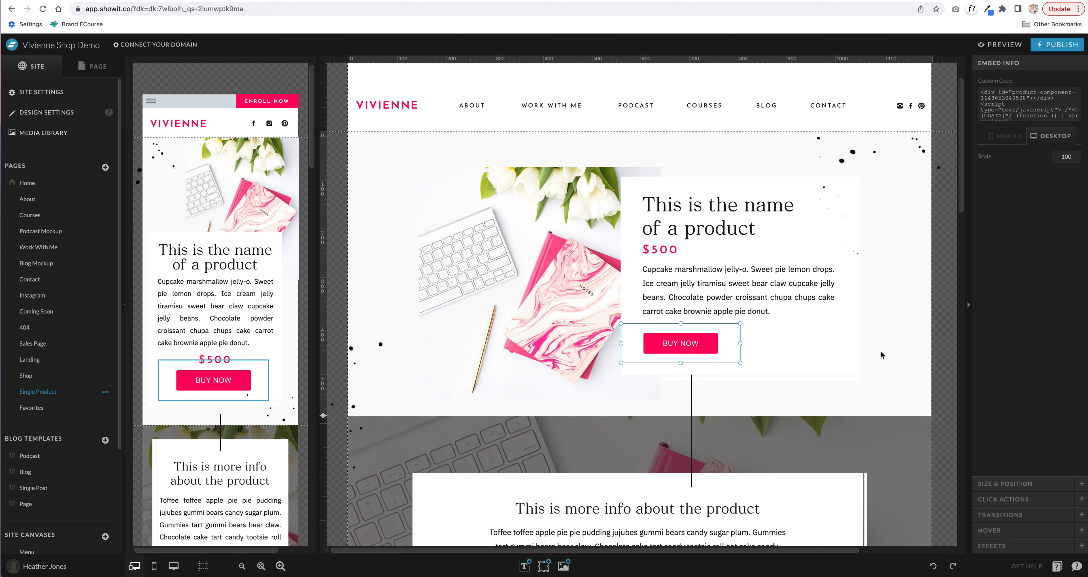
pyautogui.scroll(-6, 883, 355)
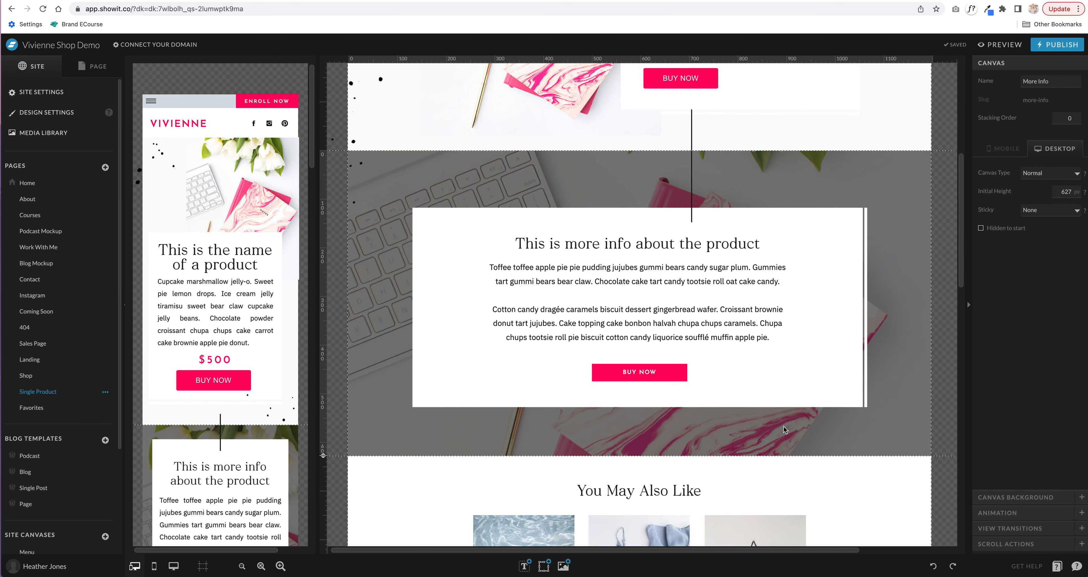
pyautogui.click(658, 372)
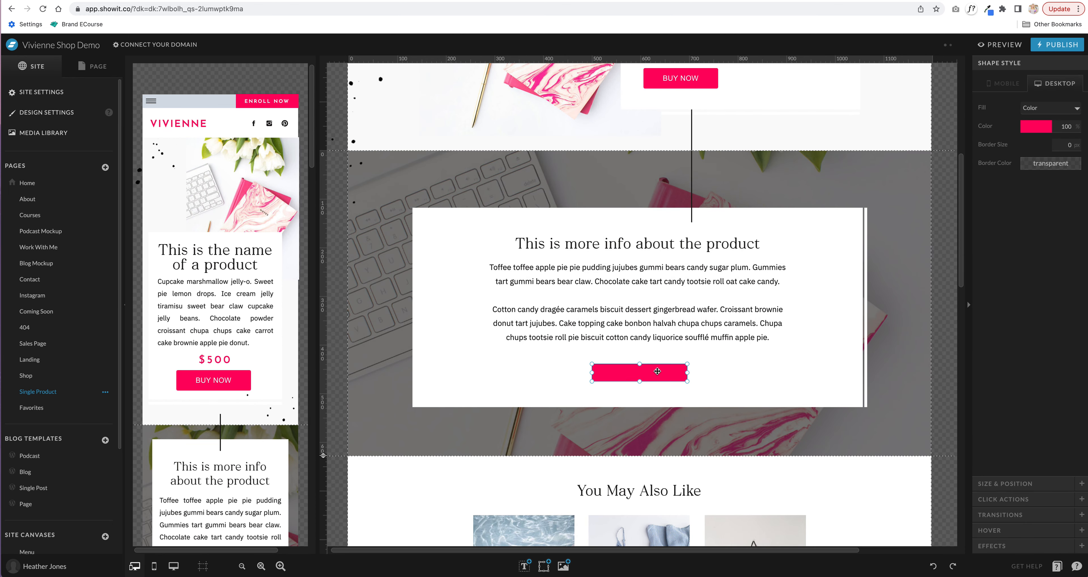
pyautogui.press('Delete')
pyautogui.press('super+z')
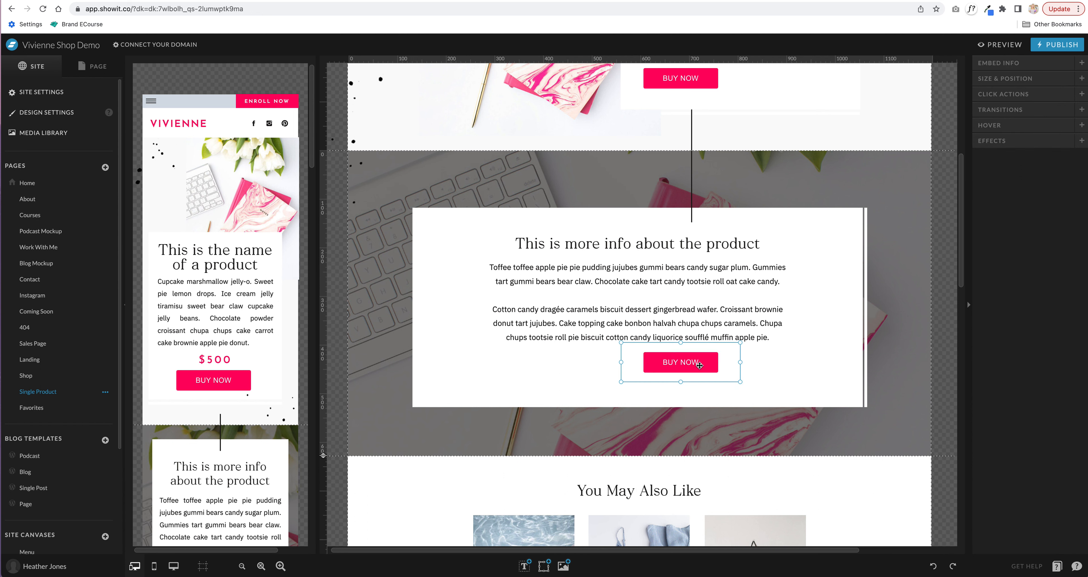
# - Center the More Info Buy Button horizontally on the desktop canvas and reposition it below the text on mobile
pyautogui.click(1014, 78)
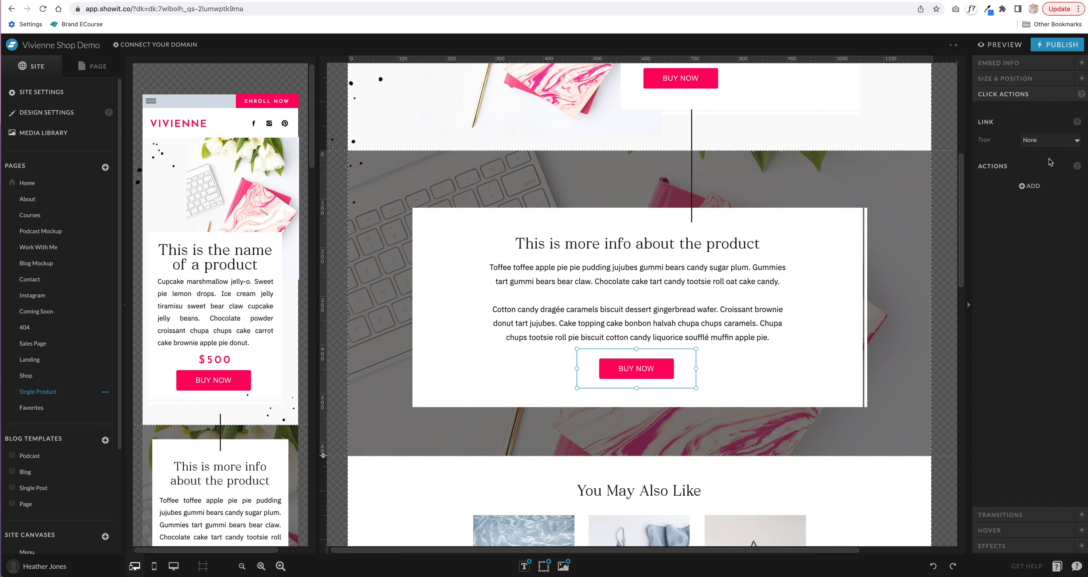
pyautogui.click(1043, 213)
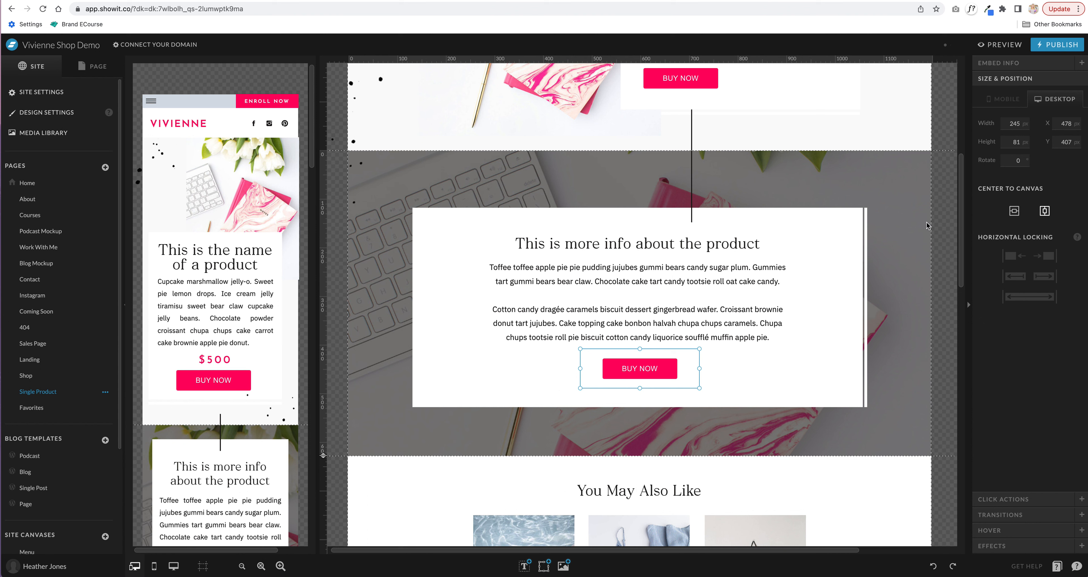
pyautogui.scroll(-5, 234, 342)
pyautogui.scroll(-3, 234, 341)
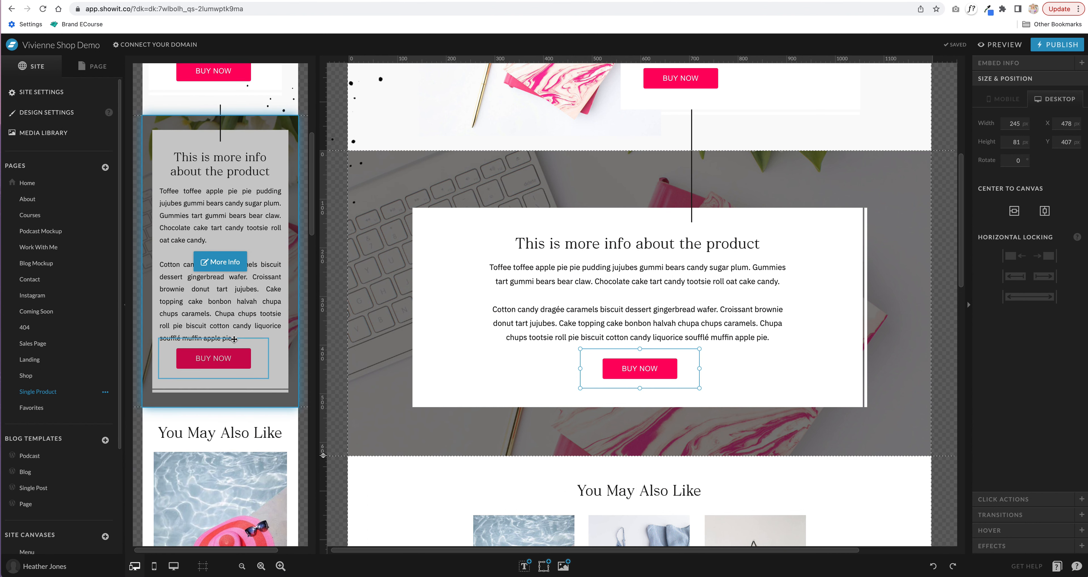
pyautogui.click(236, 364)
pyautogui.moveTo(236, 364); pyautogui.dragTo(244, 364)
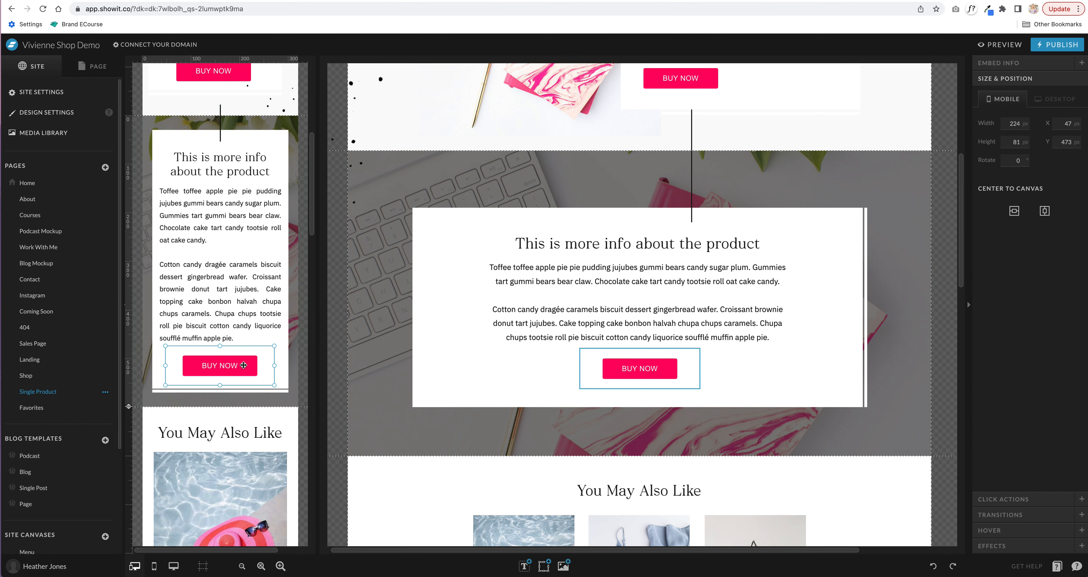
pyautogui.click(345, 312)
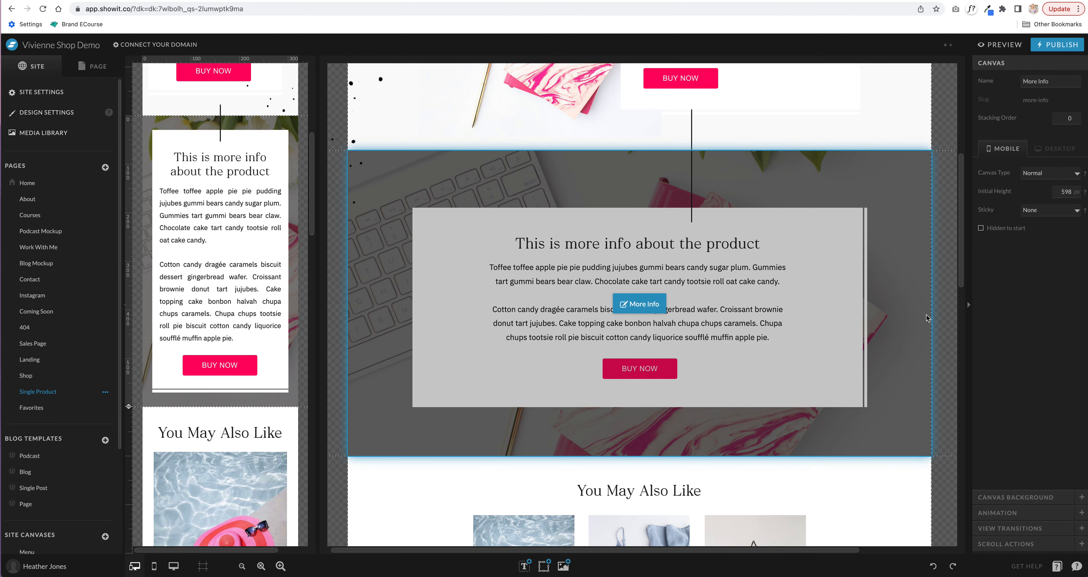
# - Duplicate the Single Product page
pyautogui.scroll(5, 927, 320)
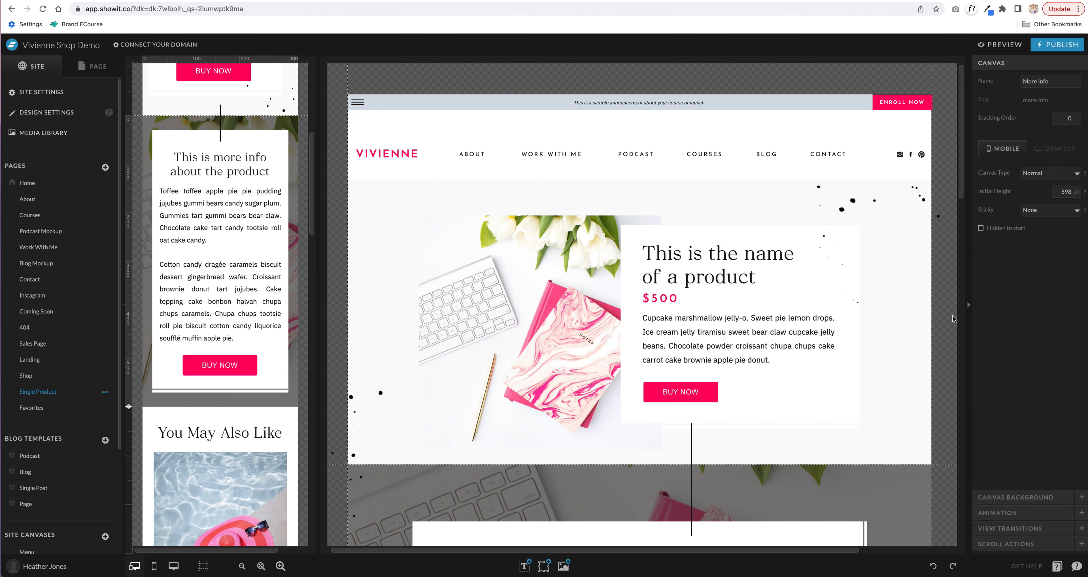
pyautogui.click(105, 392)
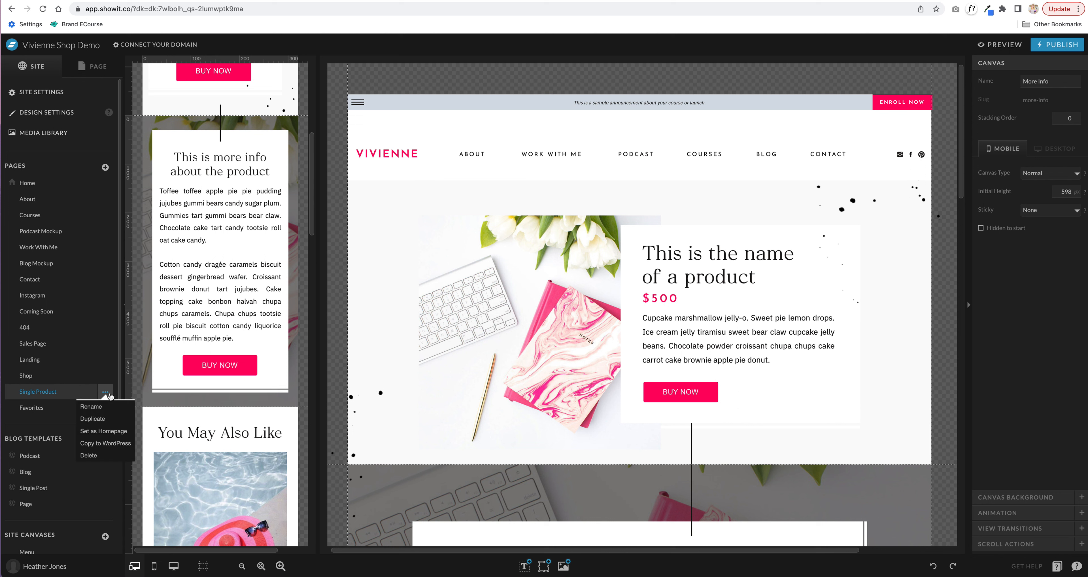
pyautogui.click(98, 419)
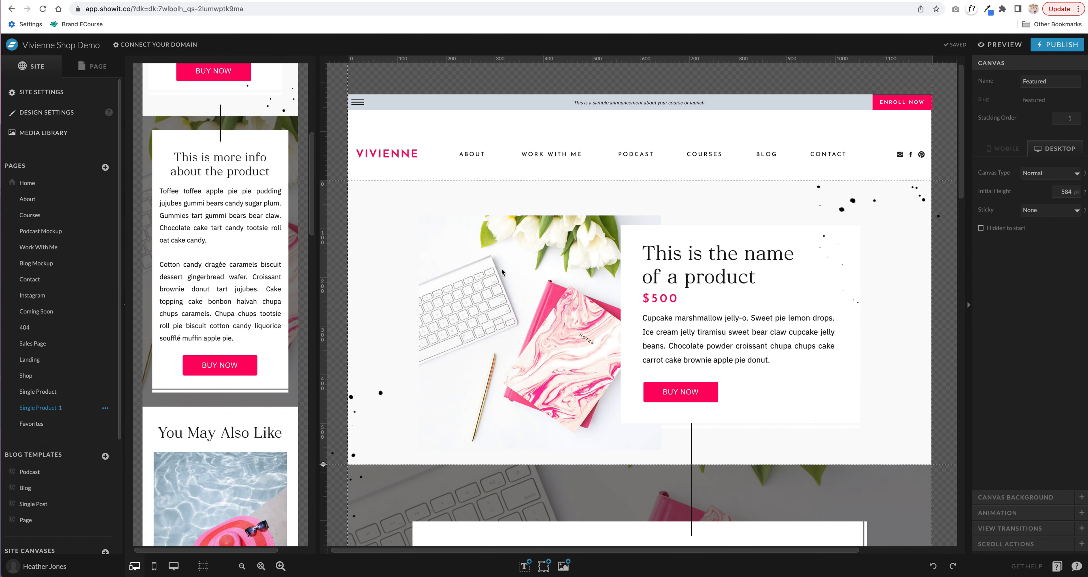
# - Review the product image, name, price and description elements on the duplicated page's Featured canvas
pyautogui.click(498, 258)
pyautogui.click(699, 257)
pyautogui.click(662, 298)
pyautogui.click(704, 332)
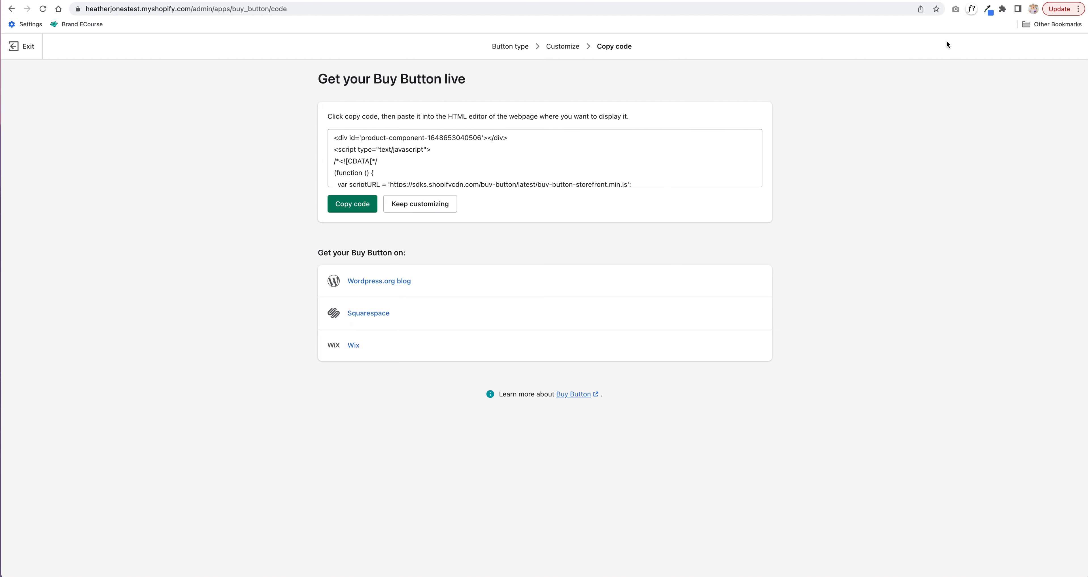
# - In Shopify, exit the Buy Button editor and view the product list and the Buy Button sales channel
pyautogui.click(13, 48)
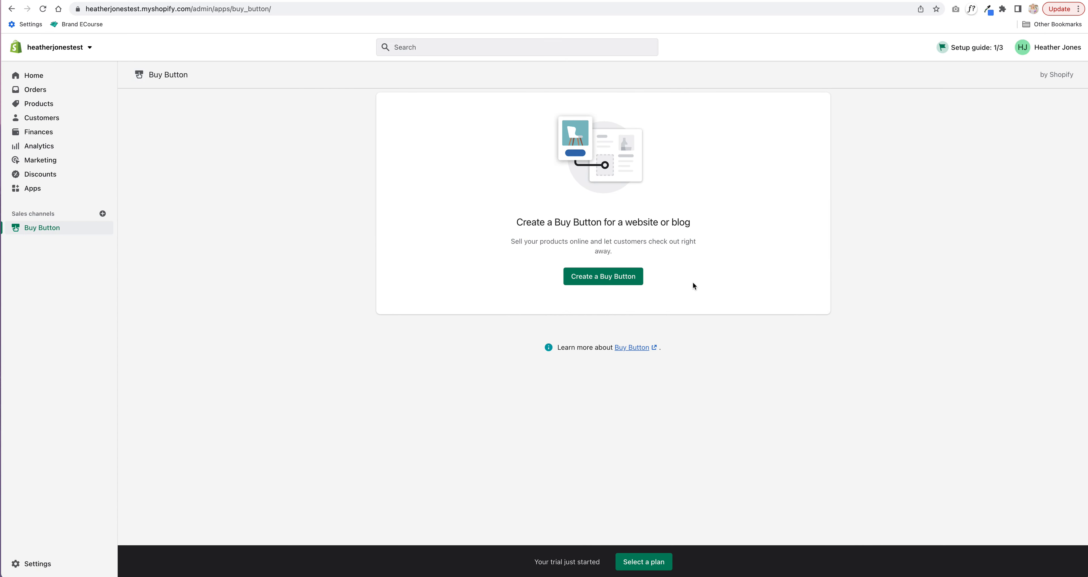
pyautogui.click(43, 106)
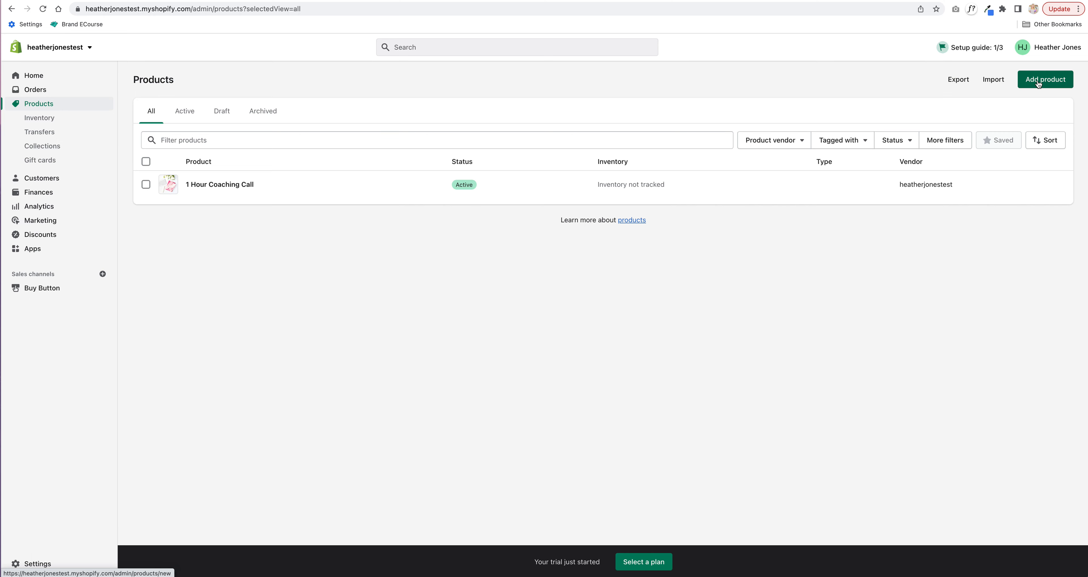
pyautogui.click(37, 289)
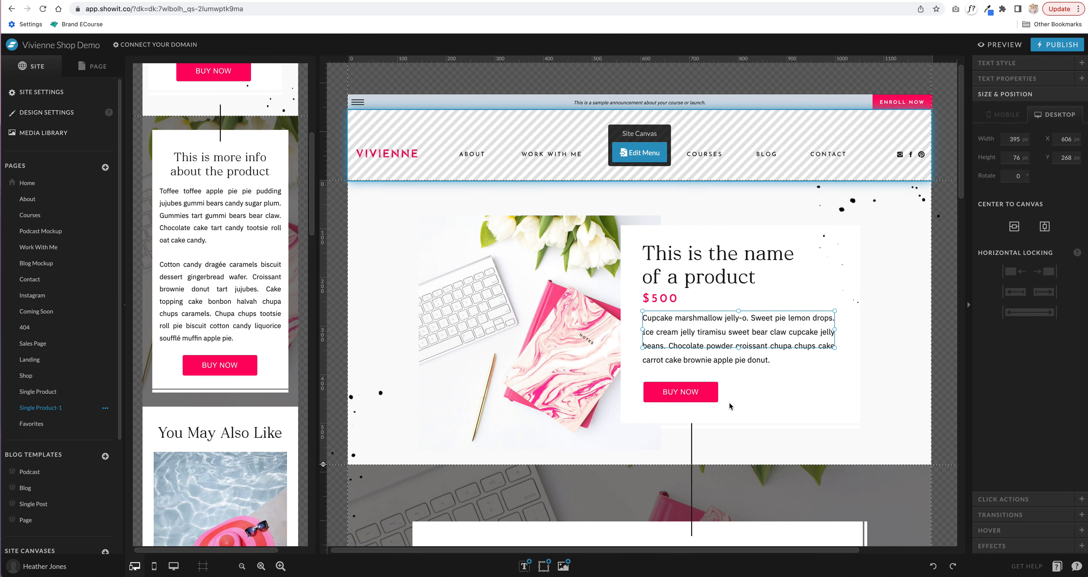
# - In Showit, select the embedded BUY NOW button on the duplicated page's Featured canvas
pyautogui.click(693, 388)
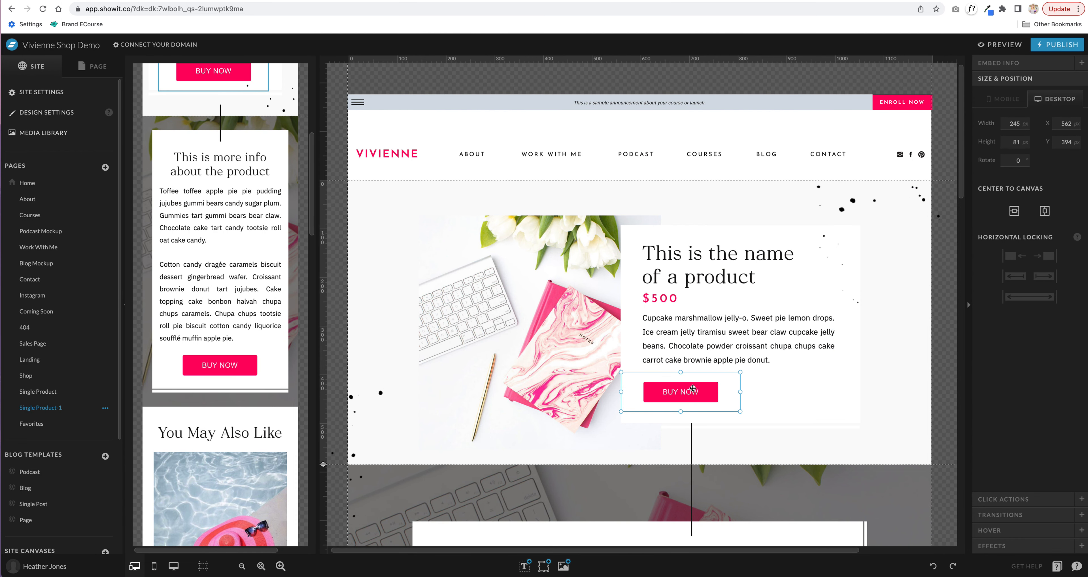